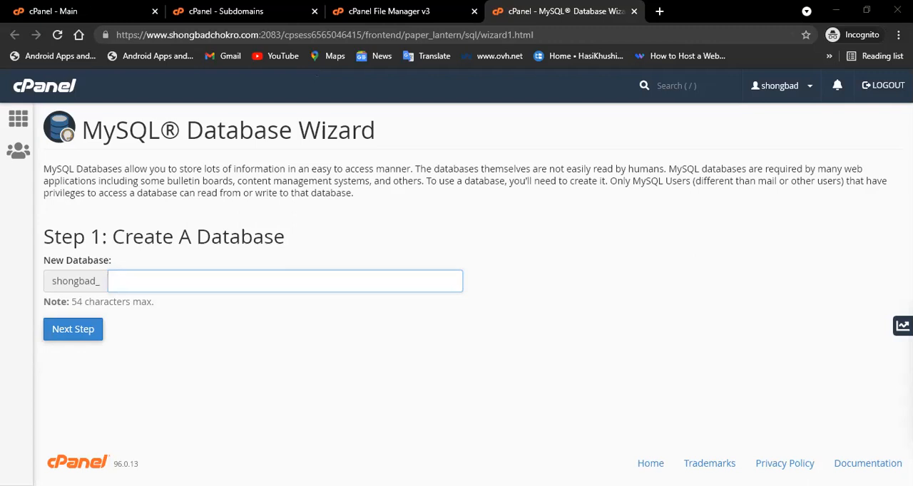
Browse the cPanel home page and open the File Manager to view the home directory contents.
click(64, 10)
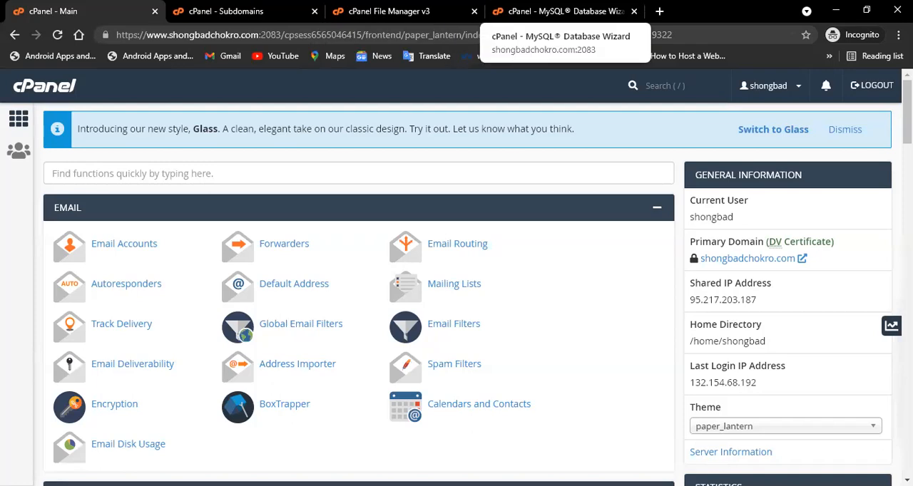
scroll(309, 260, down, 3)
scroll(310, 259, up, 3)
scroll(309, 259, down, 9)
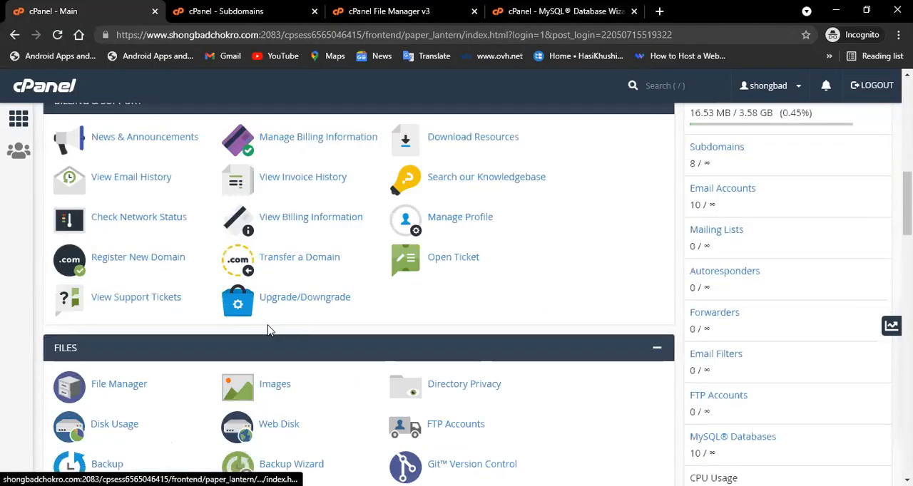
scroll(269, 330, down, 3)
click(125, 185)
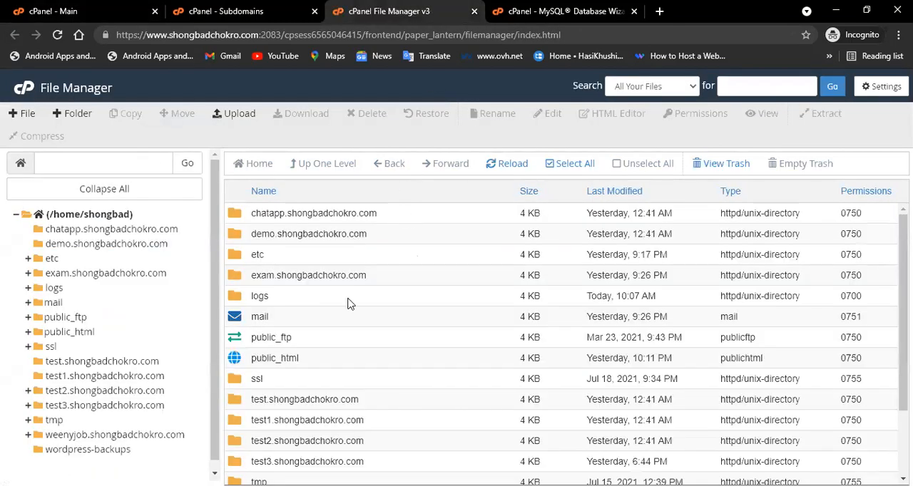
scroll(344, 314, down, 3)
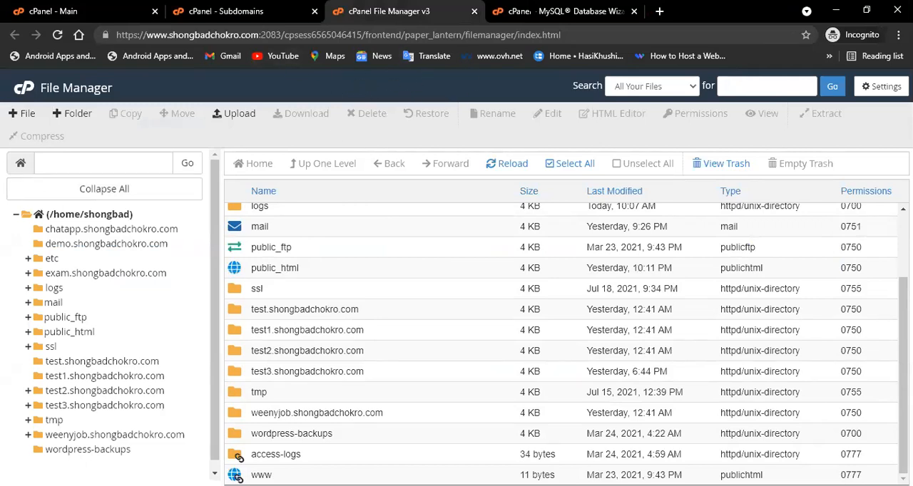
Create a new database named test123 in the MySQL Database Wizard.
key(ctrl+Tab)
click(138, 280)
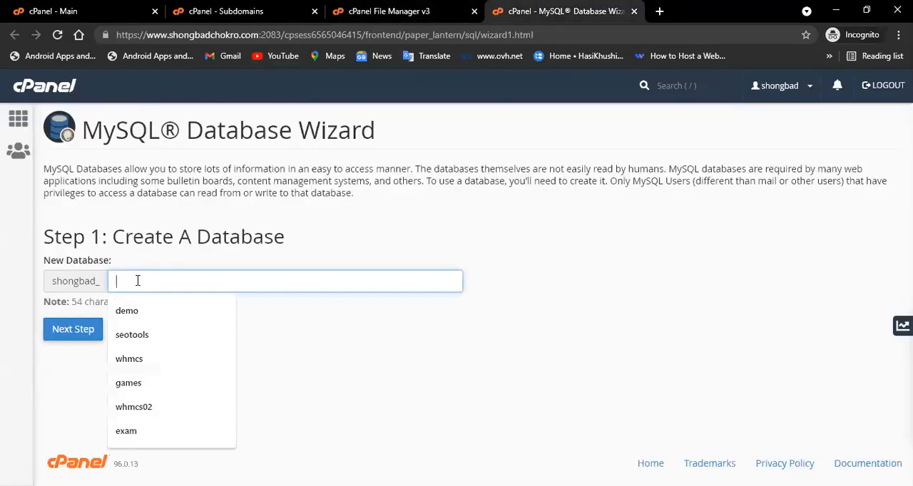
text(test123)
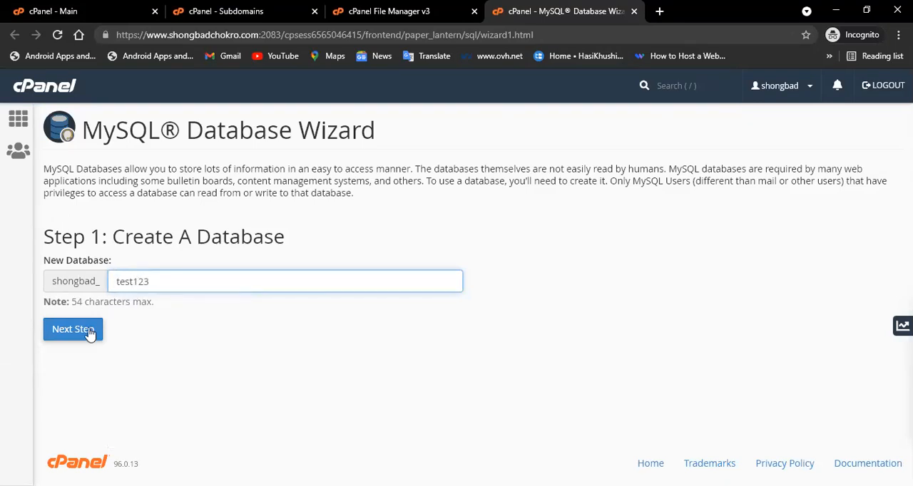
click(67, 335)
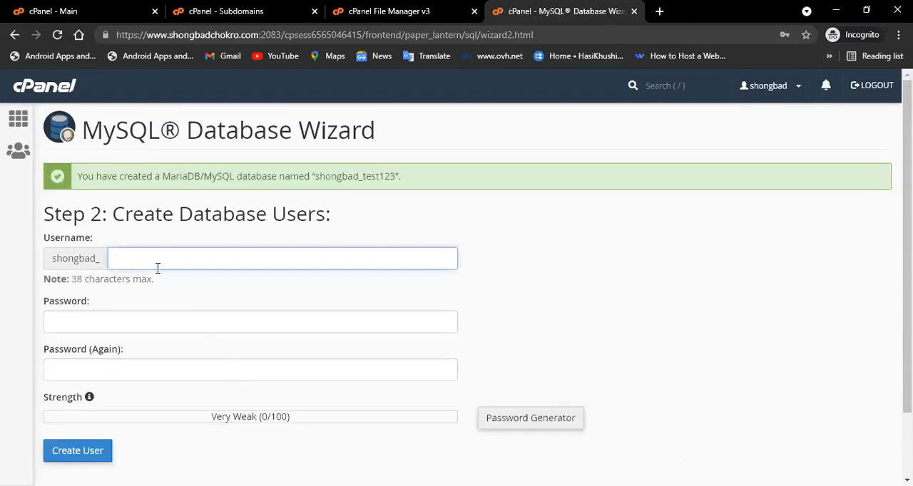
Create the database user test123, entering the account password in both password fields.
text(test123)
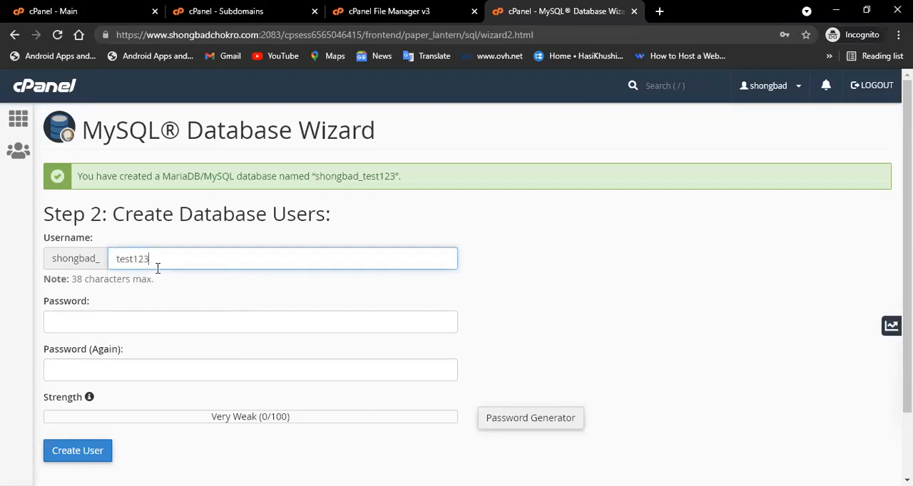
click(148, 330)
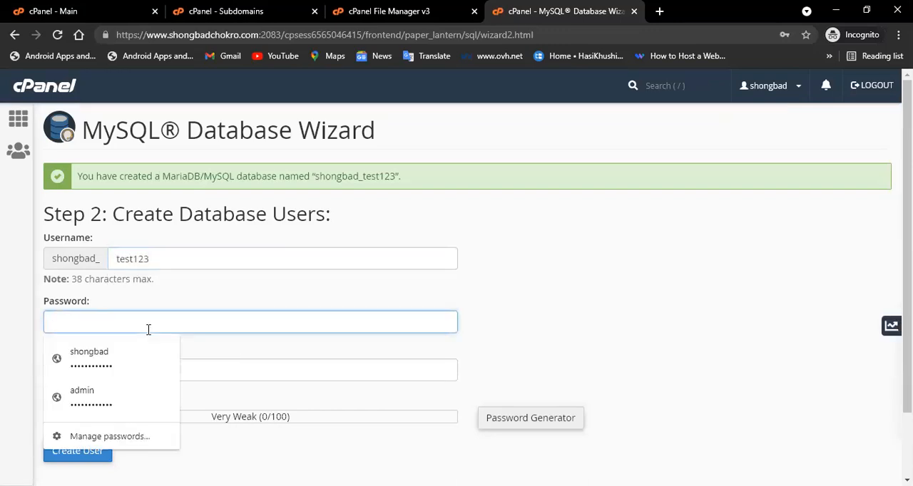
click(138, 397)
click(153, 373)
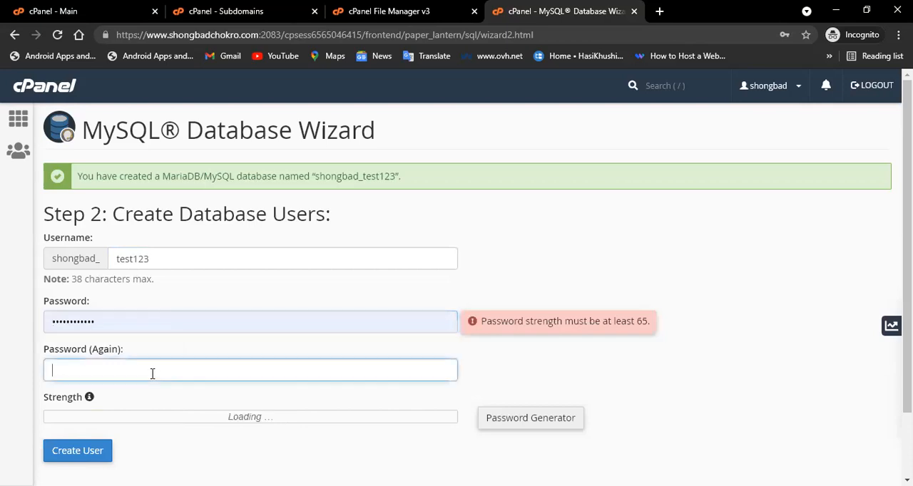
text(a)
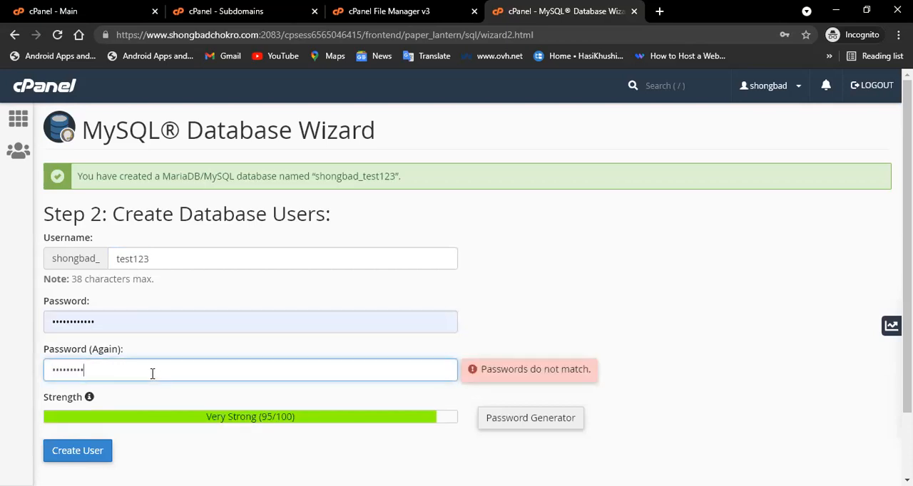
text(3)
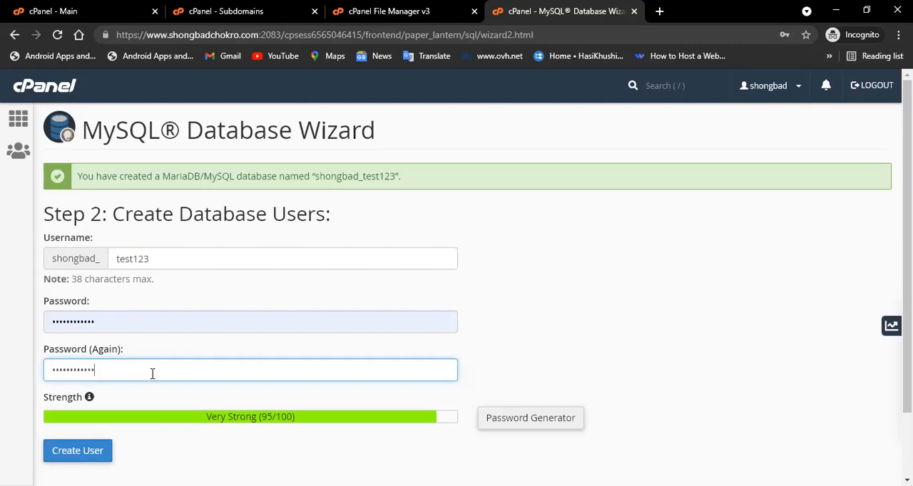
click(109, 450)
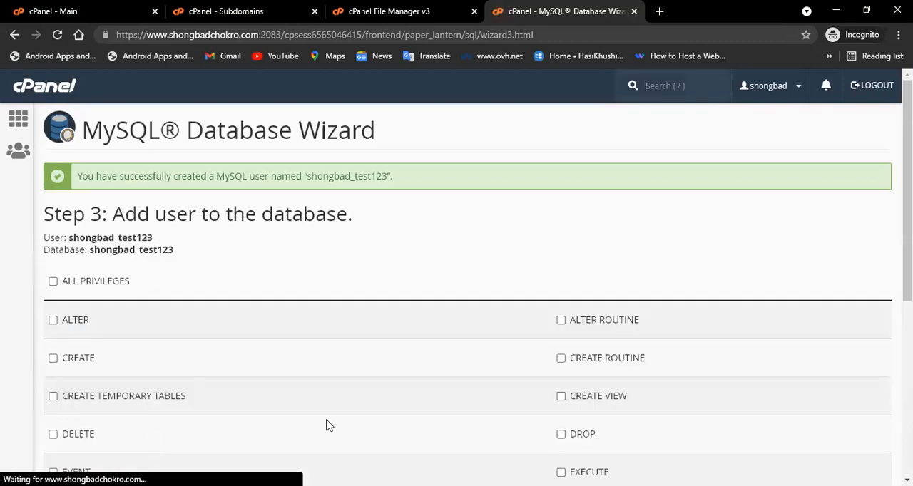
Grant the user all privileges on the database and apply the changes.
scroll(120, 237, down, 2)
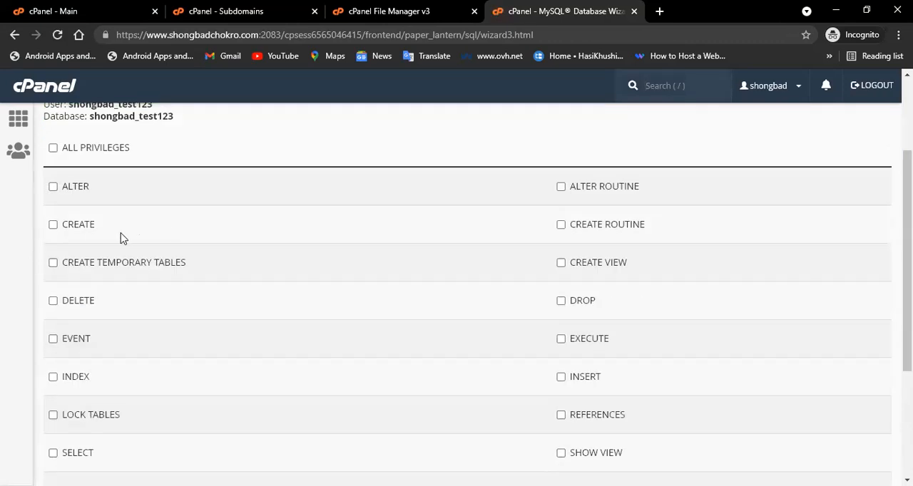
click(53, 147)
scroll(224, 191, down, 3)
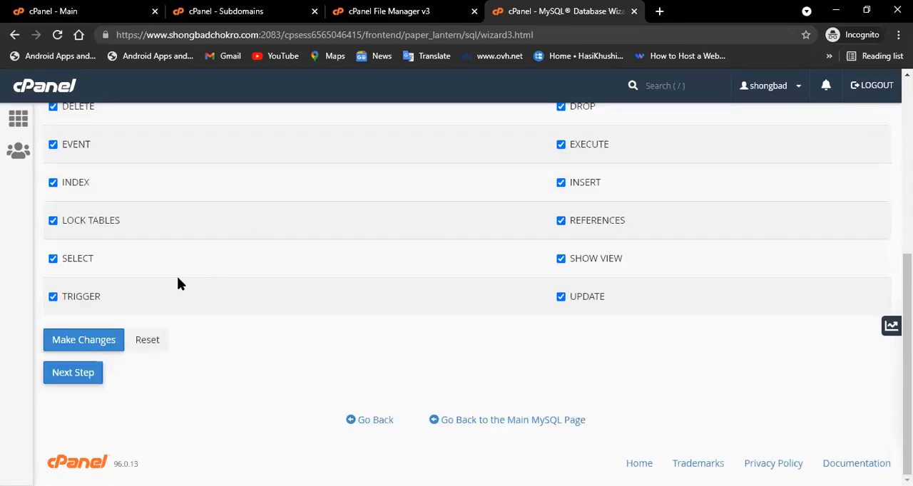
click(106, 344)
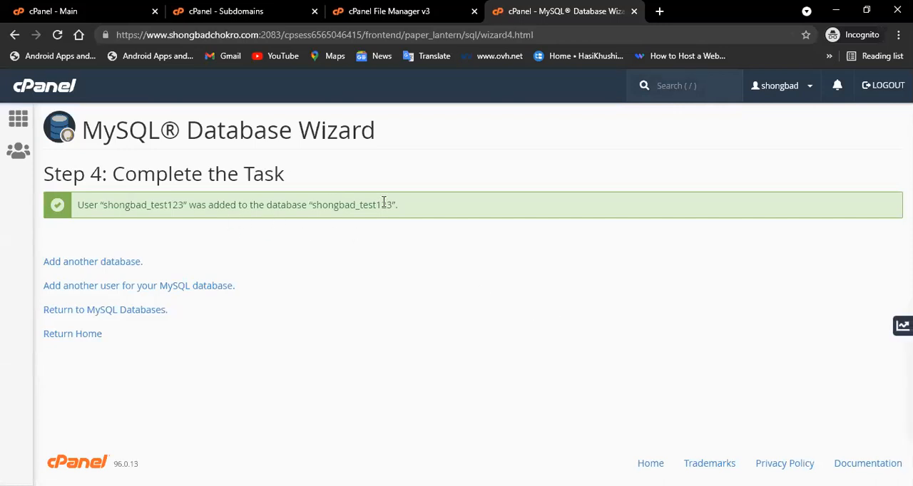
Copy the database name shongbad_test123 from the confirmation message.
drag(392, 204, 315, 204)
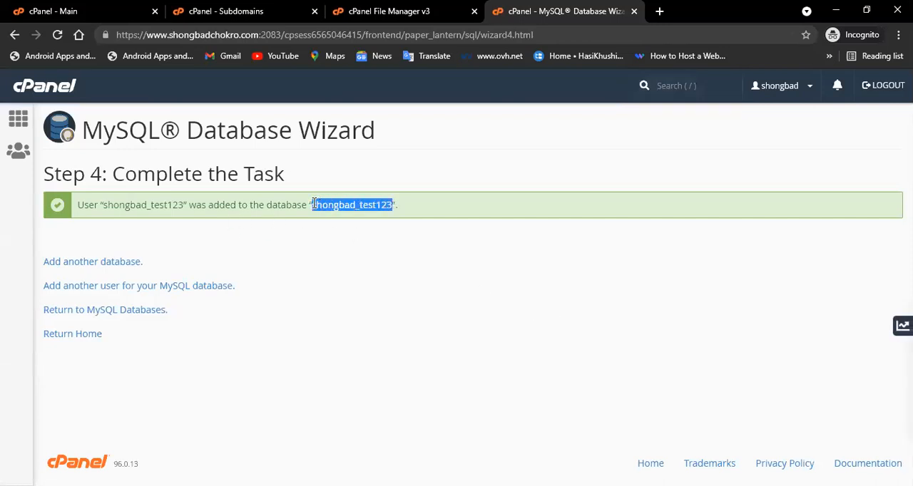
right_click(316, 204)
click(356, 212)
Reload the File Manager listing of the home directory.
click(53, 10)
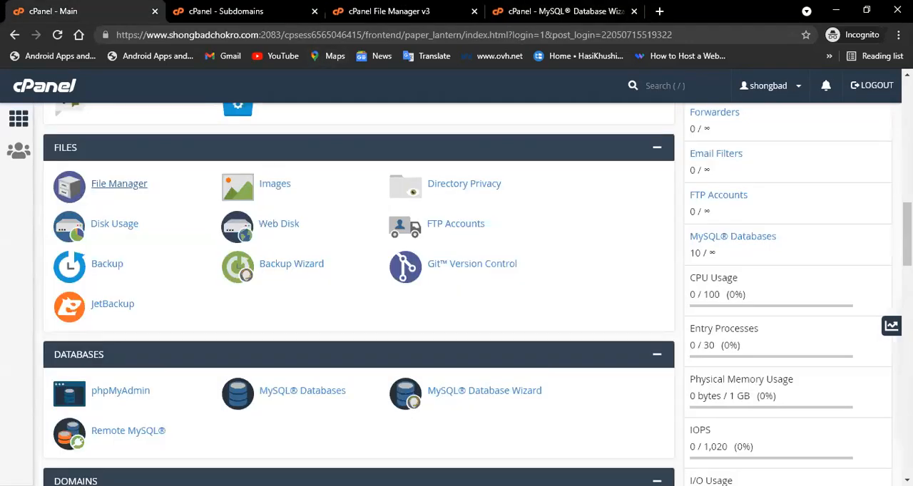
click(227, 10)
click(378, 10)
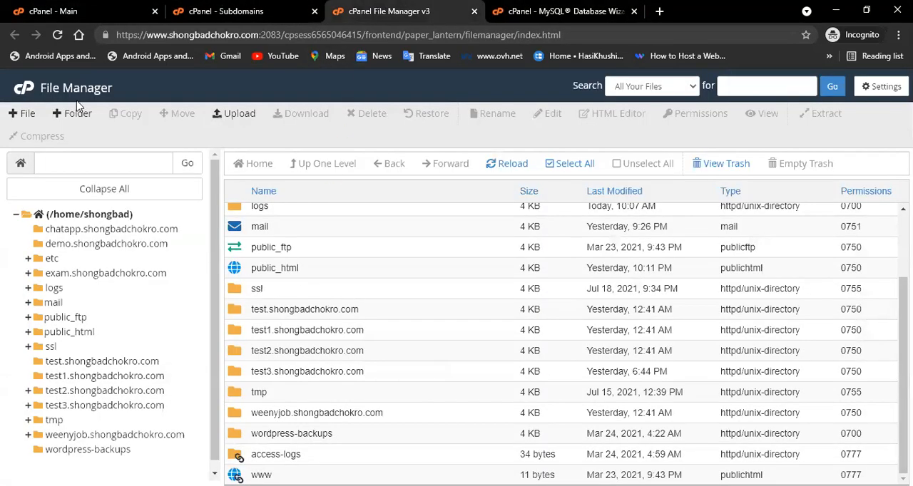
click(510, 163)
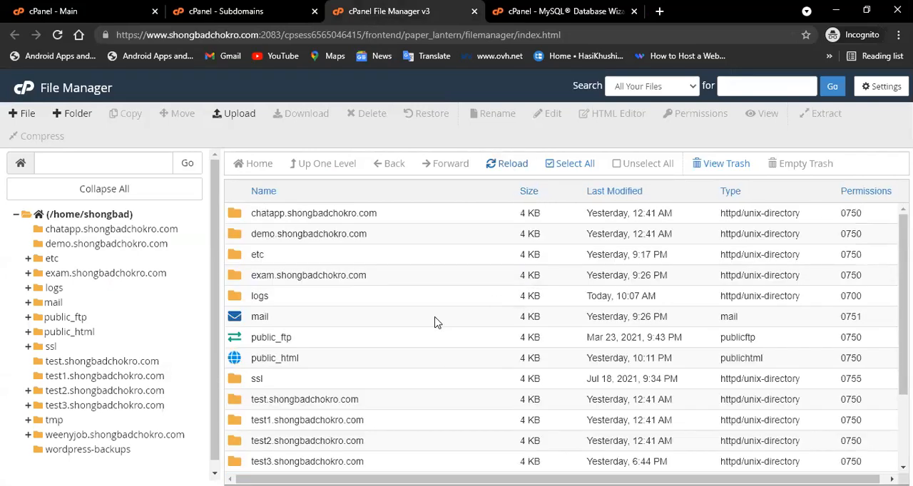
scroll(379, 328, down, 3)
scroll(380, 326, up, 3)
key(ctrl+shift+Tab)
Create the subdomain test1234 on shongbadchokro.com.
click(72, 268)
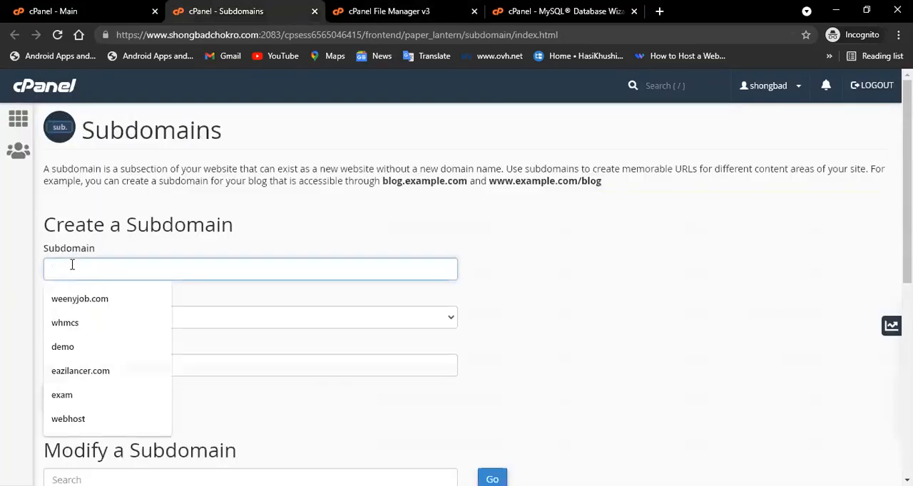
text(test)
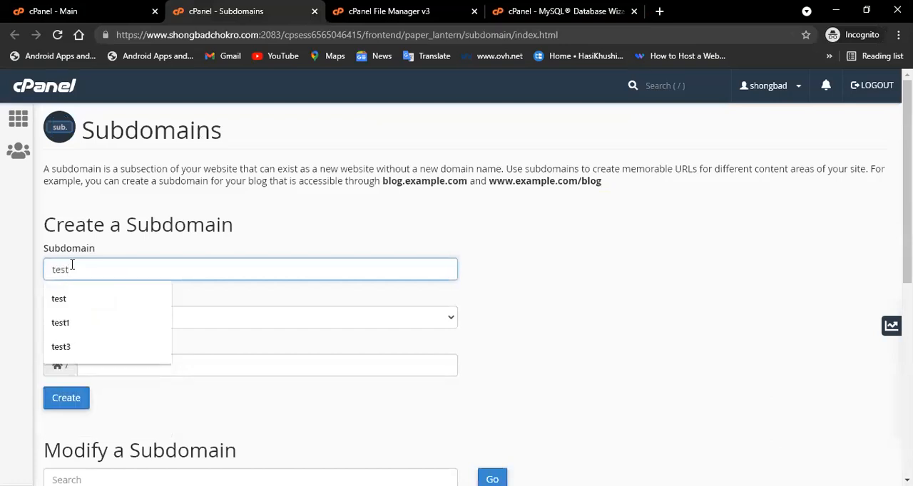
text(-2)
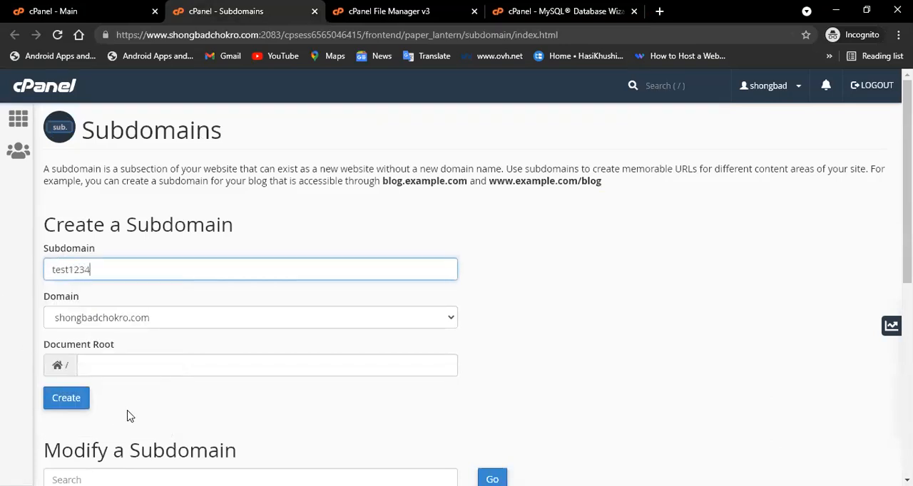
click(166, 386)
click(85, 398)
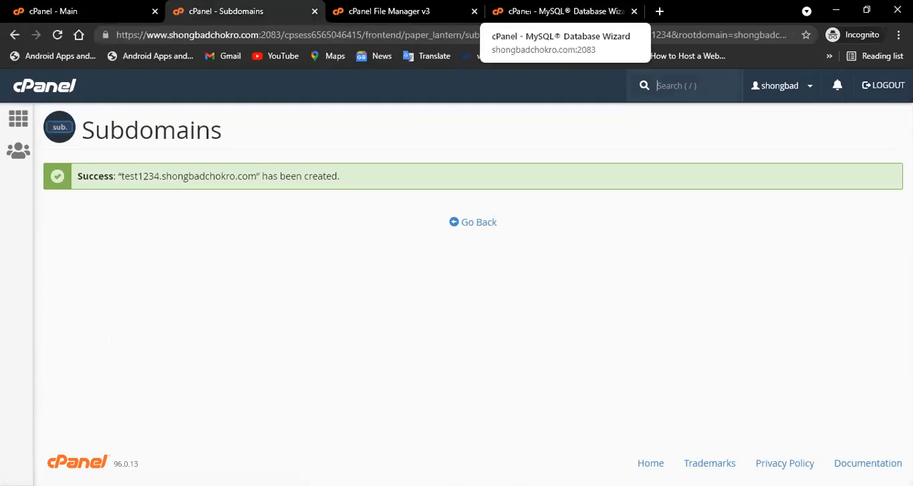
Reload the File Manager and open the test1234.shongbadchokro.com folder.
key(ctrl+Tab)
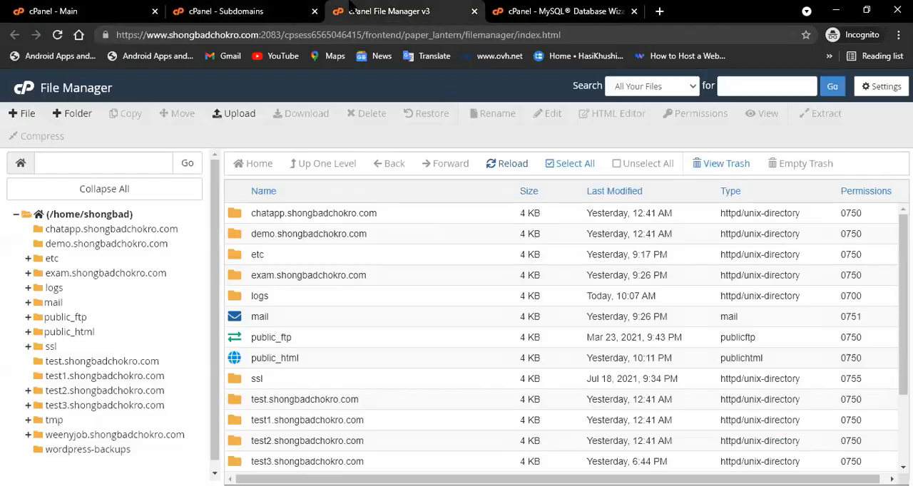
click(518, 163)
scroll(318, 395, down, 2)
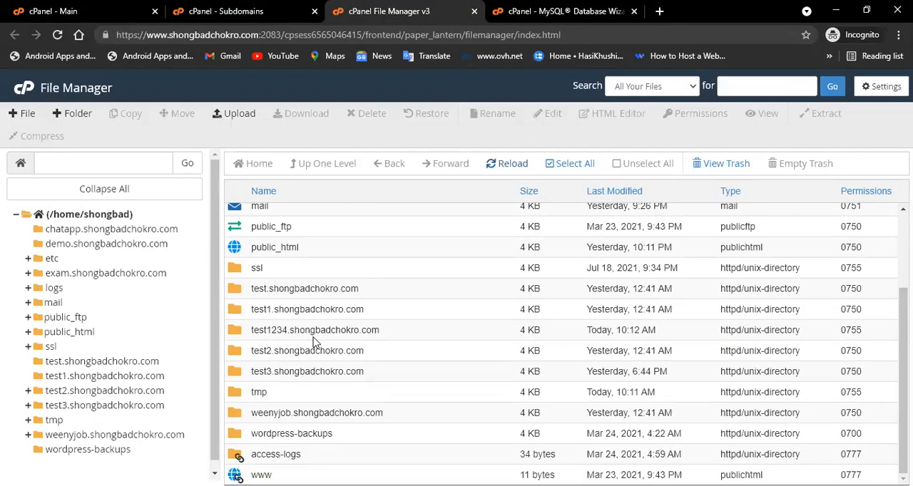
double_click(384, 333)
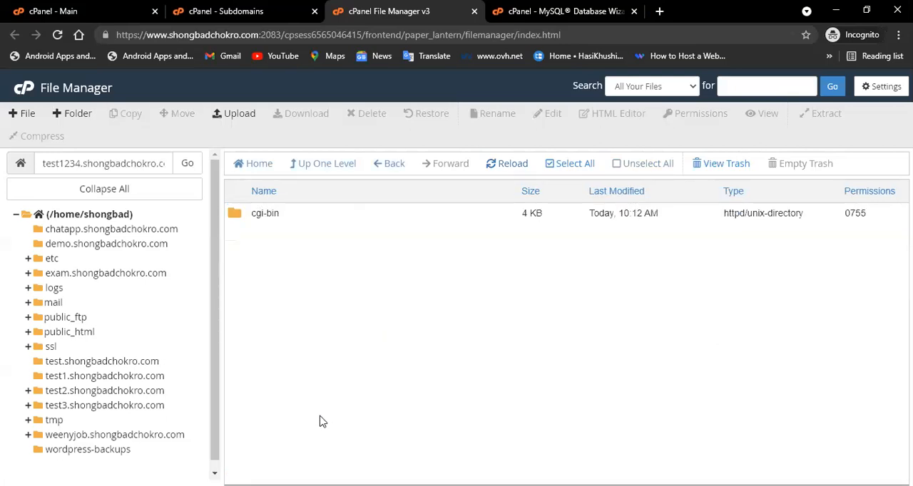
Upload the WeenyJob zip archive from Local Disk (E:) Downloads > WeenyJob PHP Script > upload into the subdomain folder.
click(239, 116)
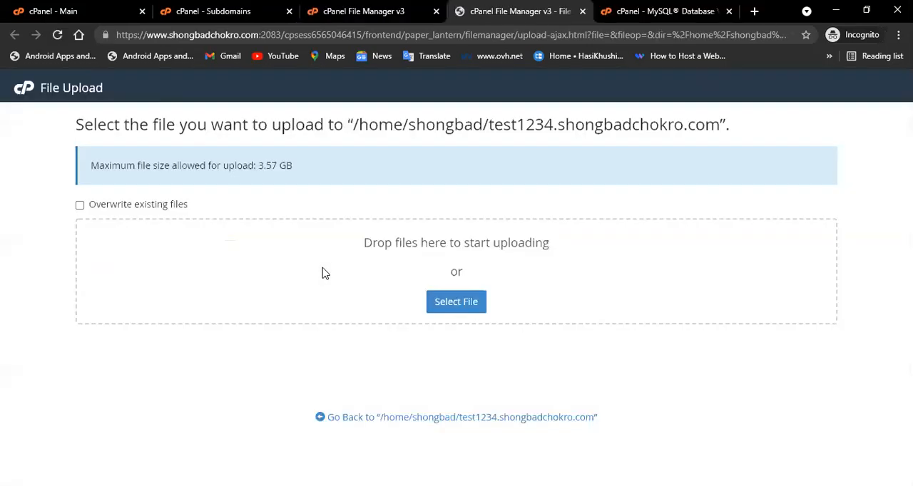
click(440, 309)
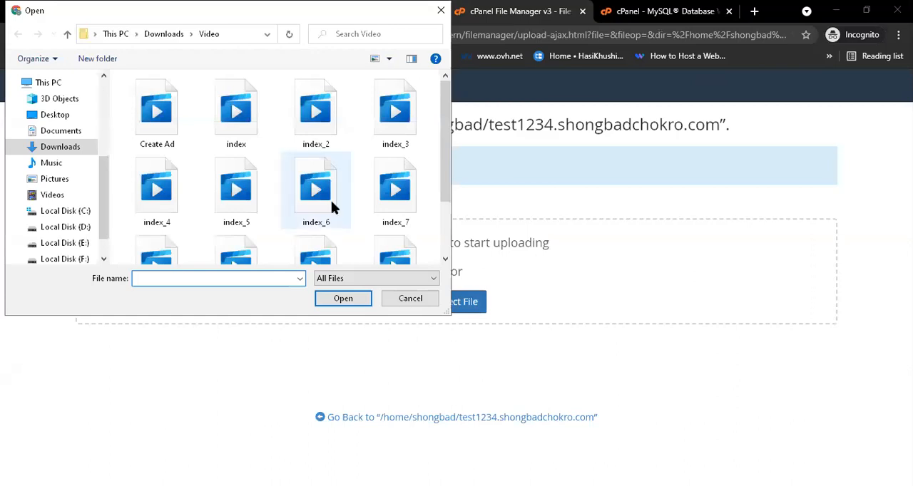
scroll(310, 196, down, 2)
scroll(309, 196, up, 2)
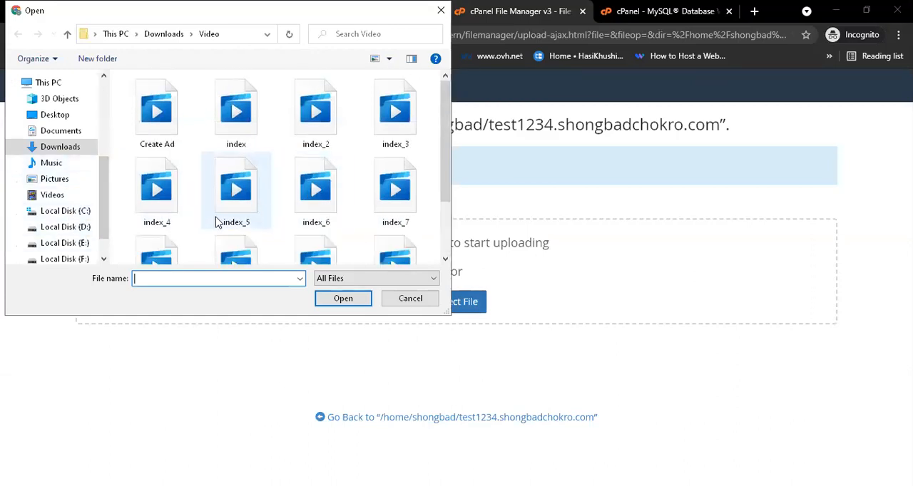
click(86, 244)
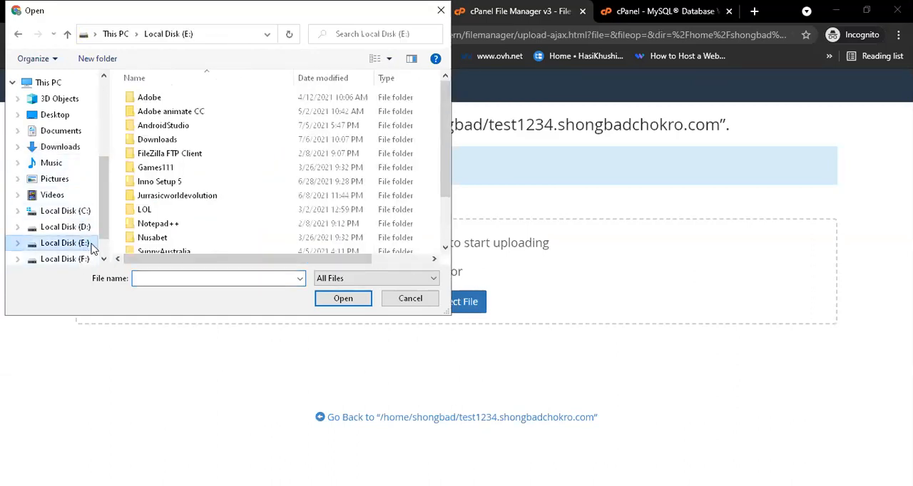
double_click(204, 141)
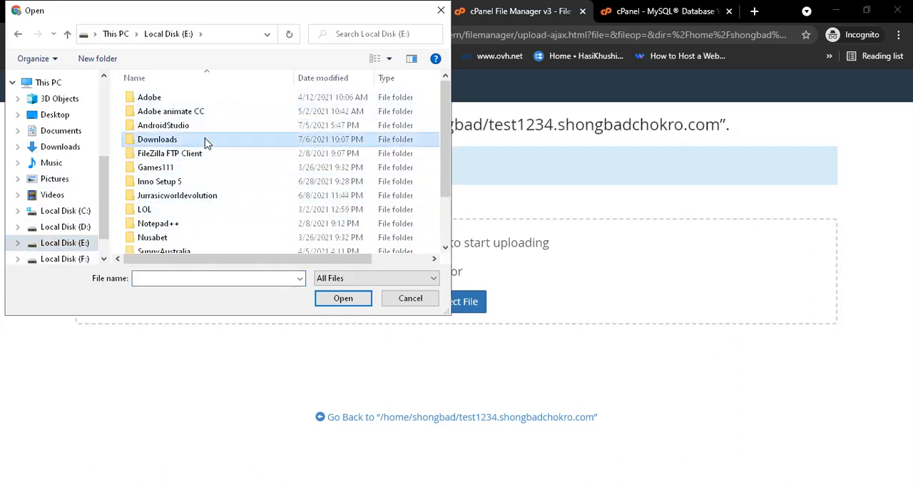
double_click(242, 223)
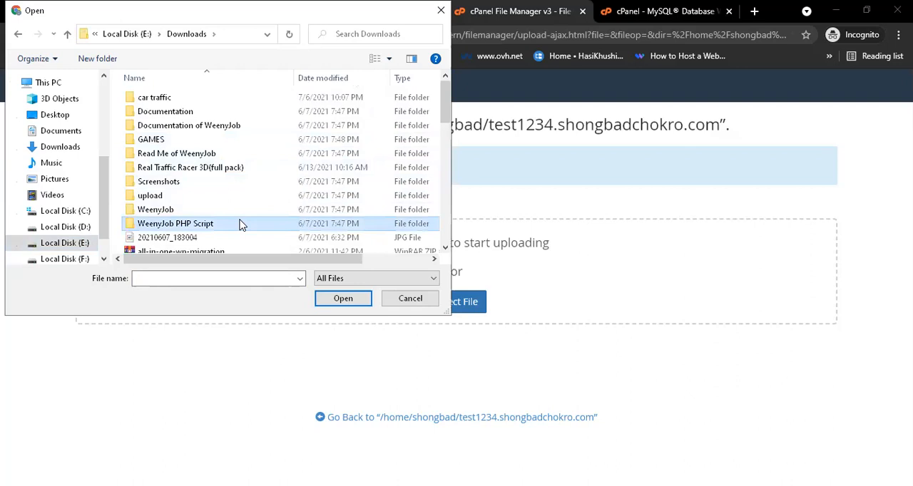
double_click(189, 113)
click(187, 114)
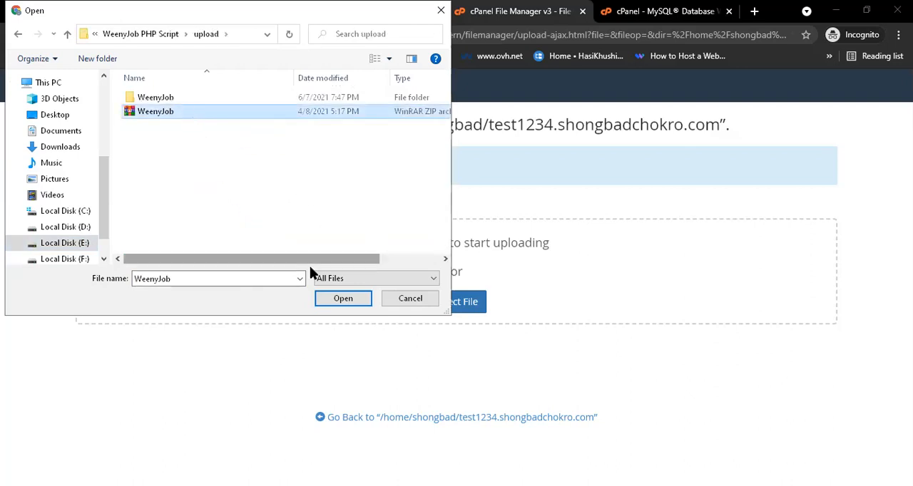
click(343, 300)
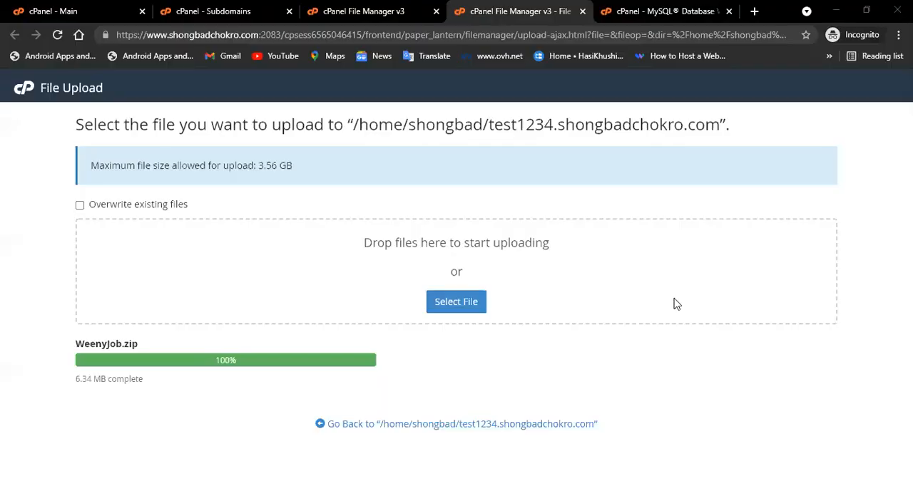
Extract WeenyJob.zip inside the test1234.shongbadchokro.com folder.
click(578, 428)
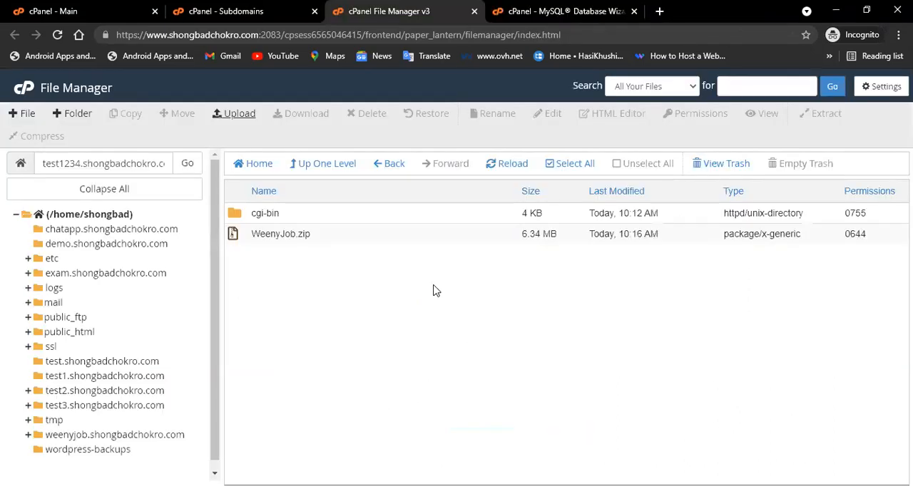
right_click(335, 236)
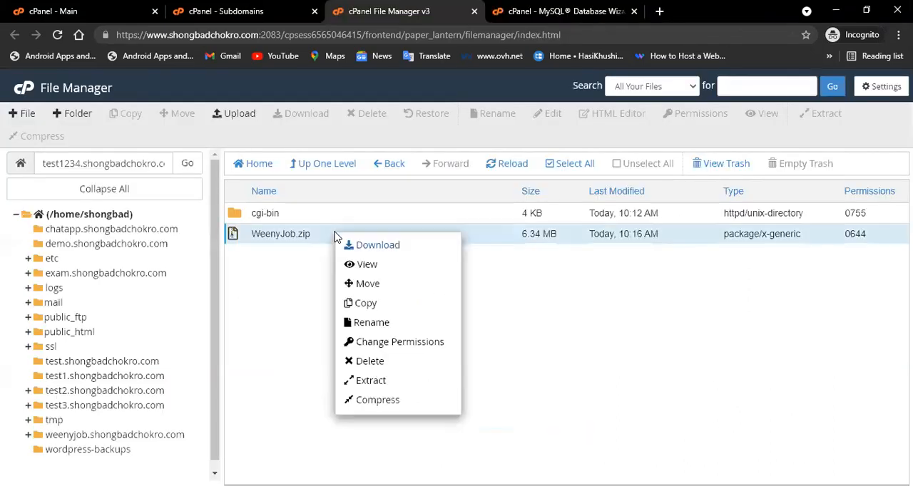
click(397, 379)
click(564, 345)
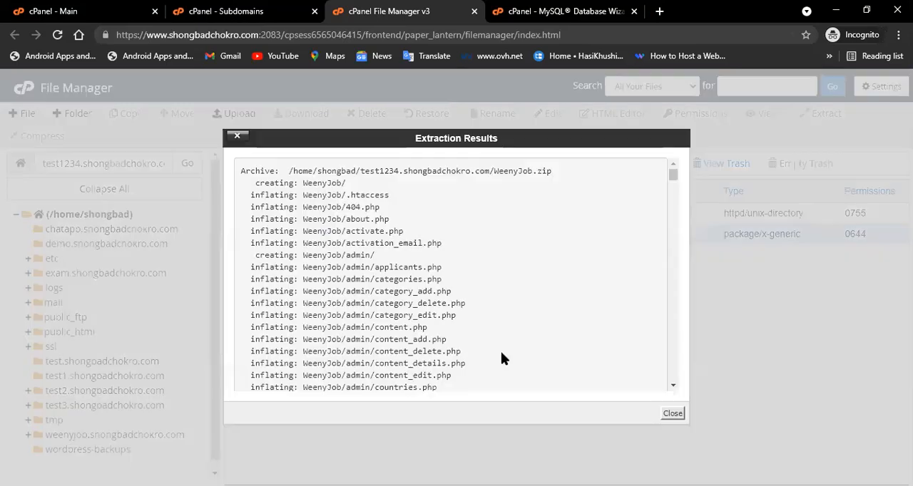
click(673, 414)
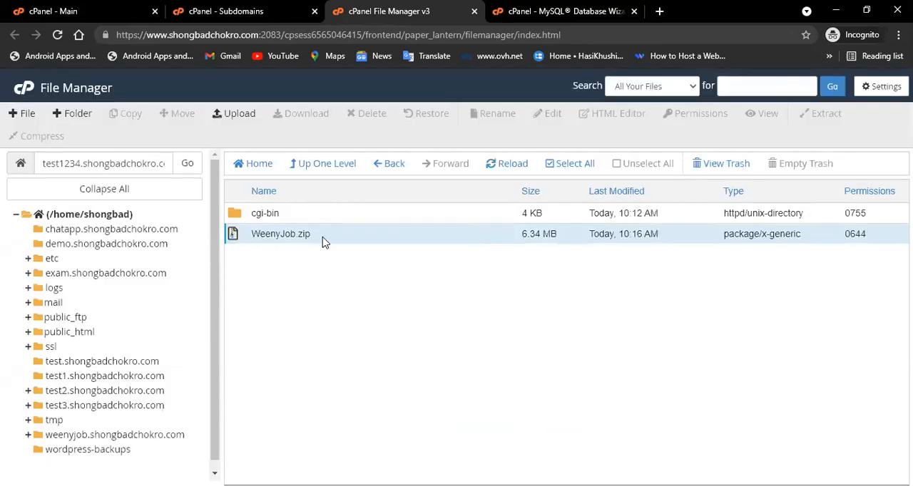
Delete the WeenyJob.zip archive from the subdomain folder.
click(508, 168)
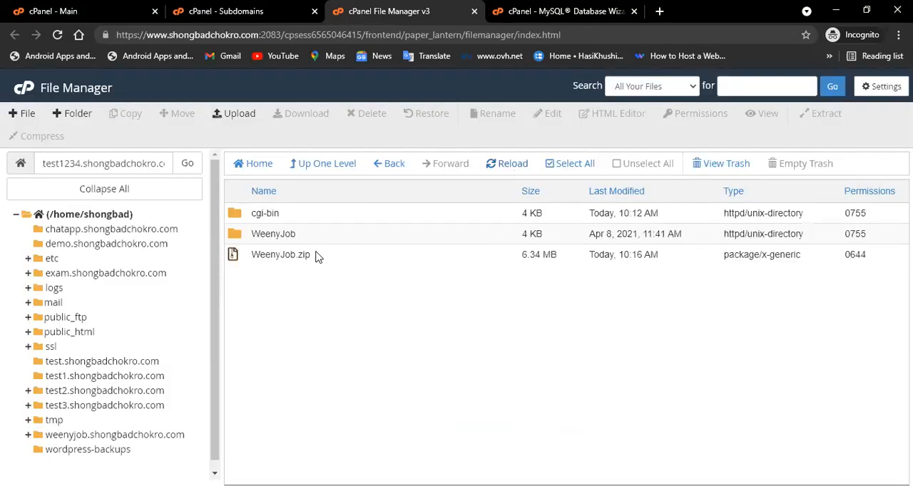
right_click(311, 258)
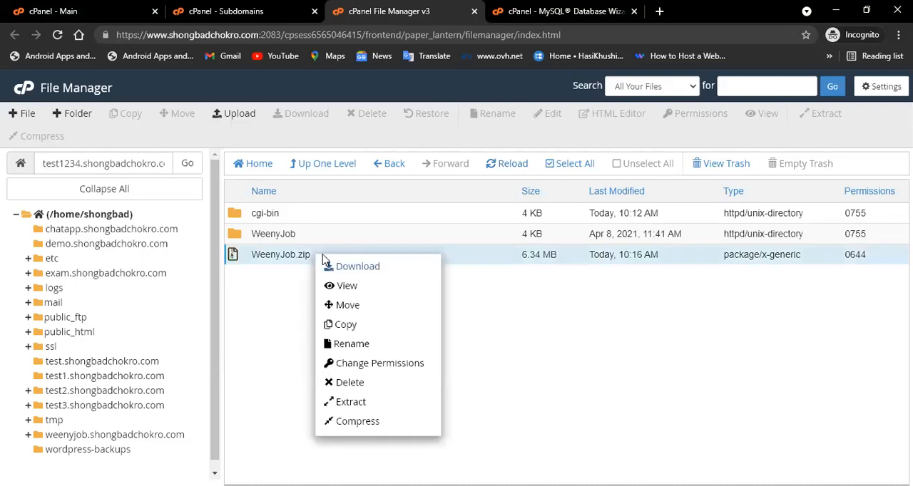
click(357, 380)
click(569, 319)
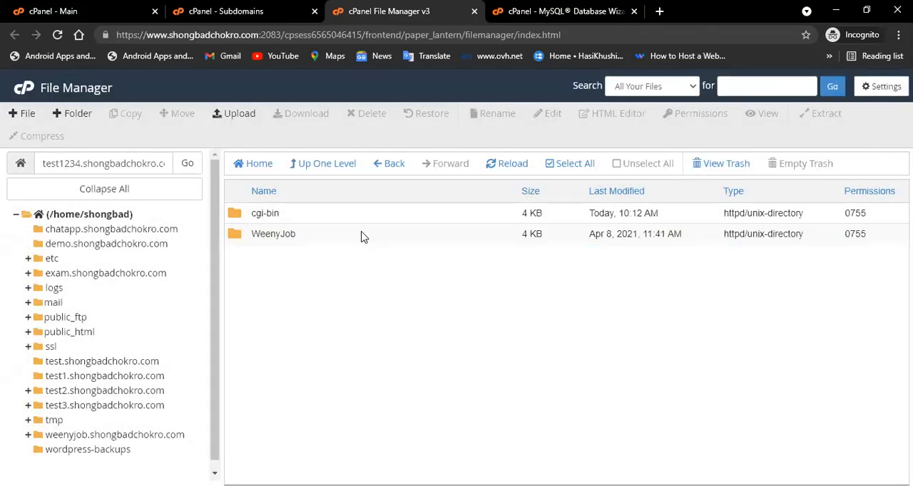
Move all contents of the WeenyJob folder up into the test1234.shongbadchokro.com folder.
scroll(385, 306, down, 20)
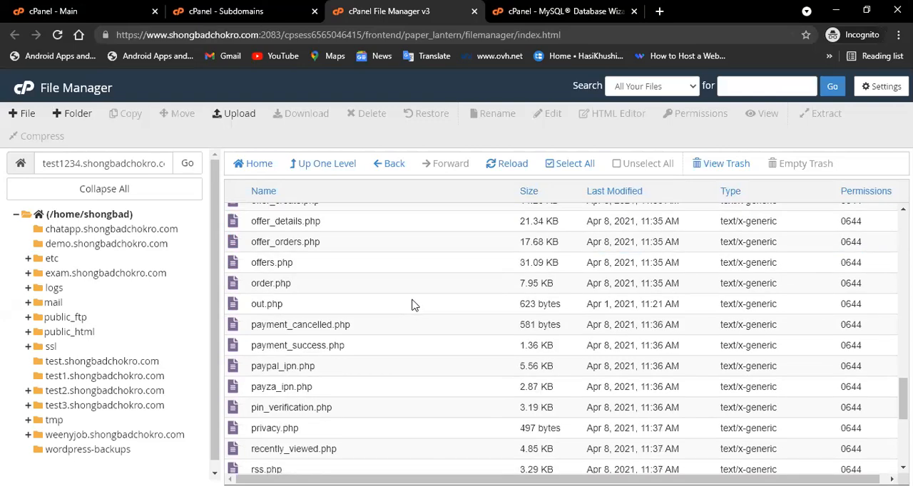
scroll(414, 317, up, 20)
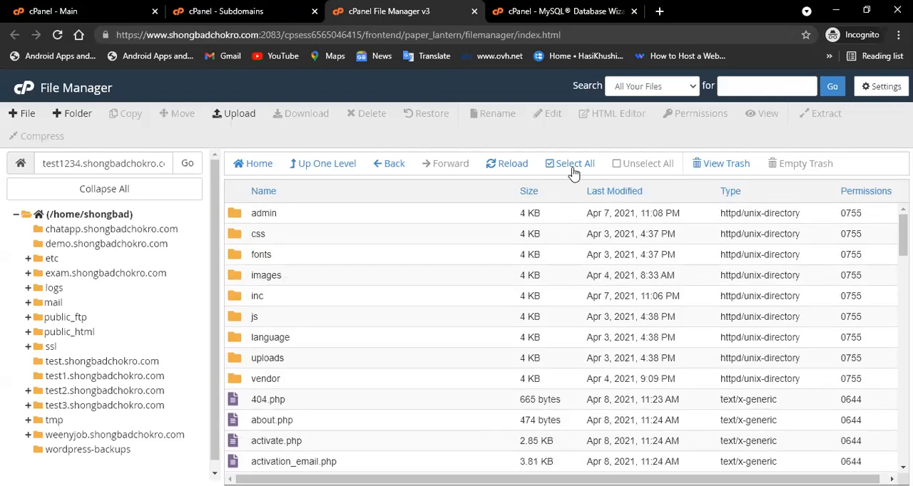
click(572, 165)
click(178, 113)
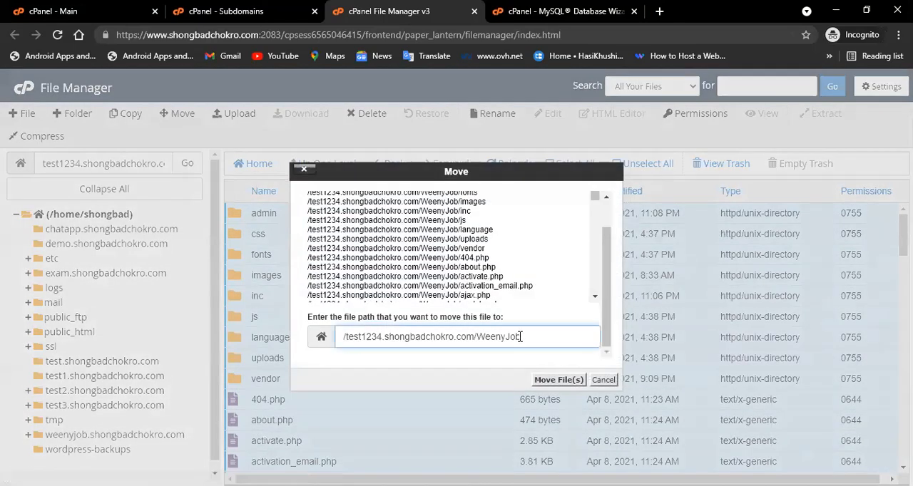
drag(479, 337, 601, 342)
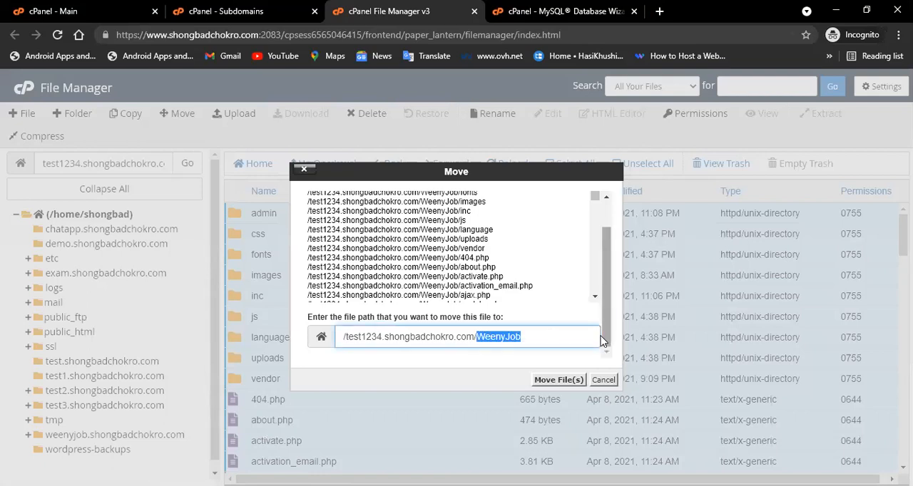
key(BackSpace)
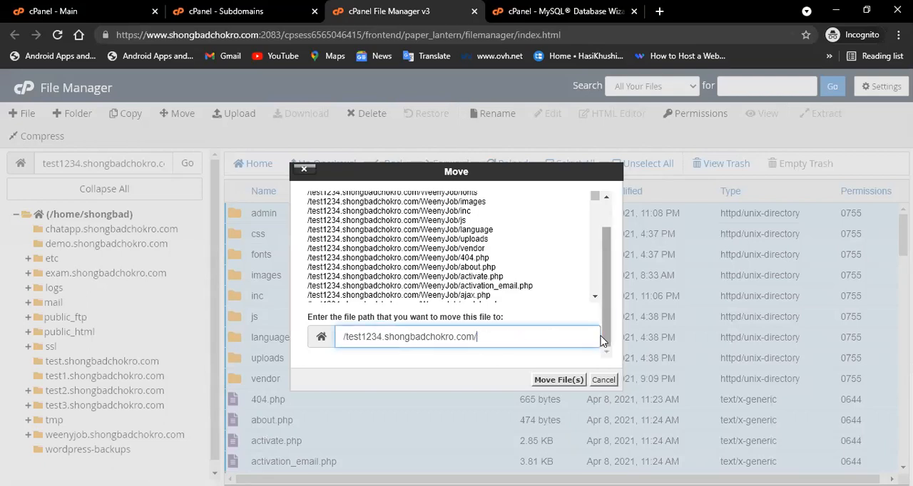
click(537, 381)
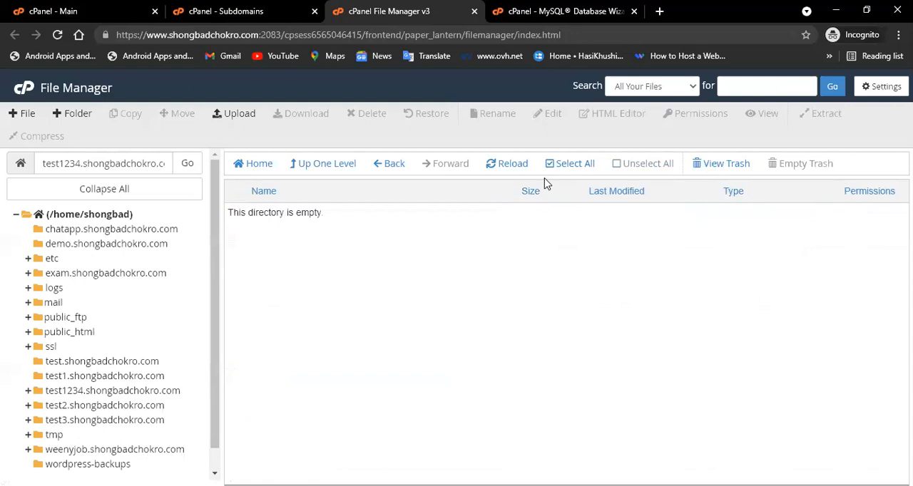
Open test1234.shongbadchokro.com in a new browser tab.
click(658, 11)
text(t)
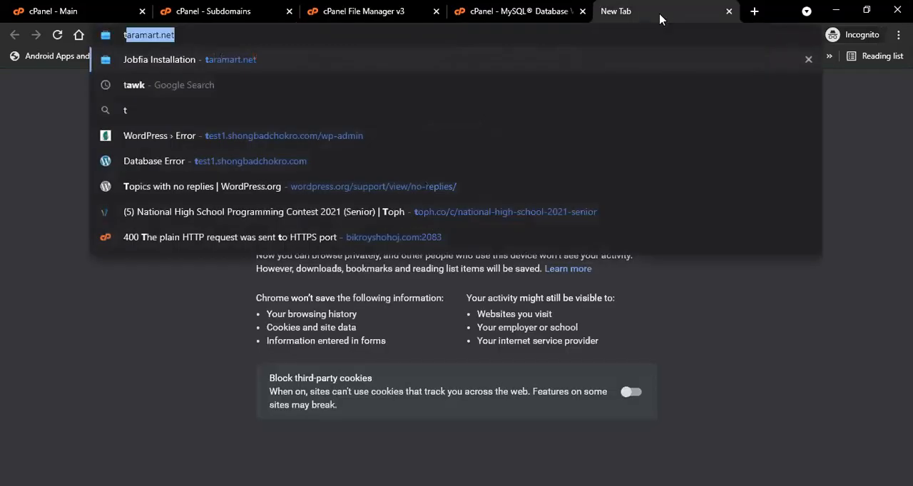
text(est1234)
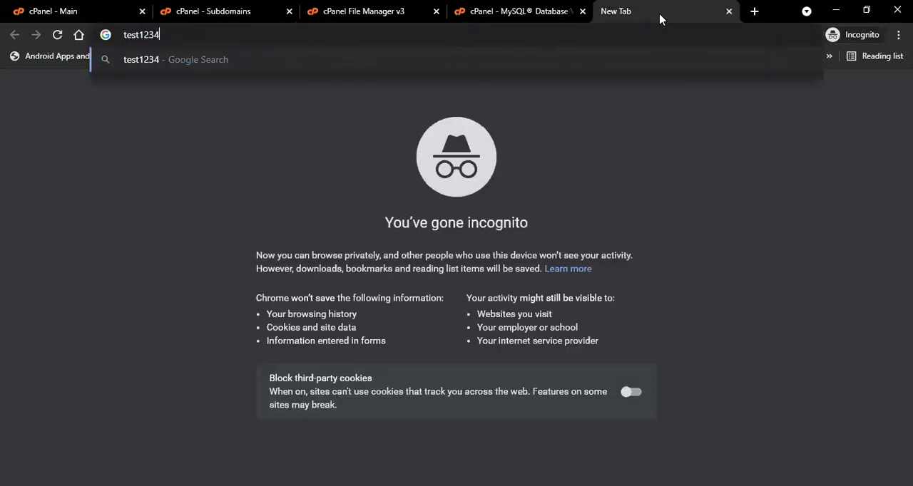
text(.)
text(s)
key(BackSpace)
text(shongbad)
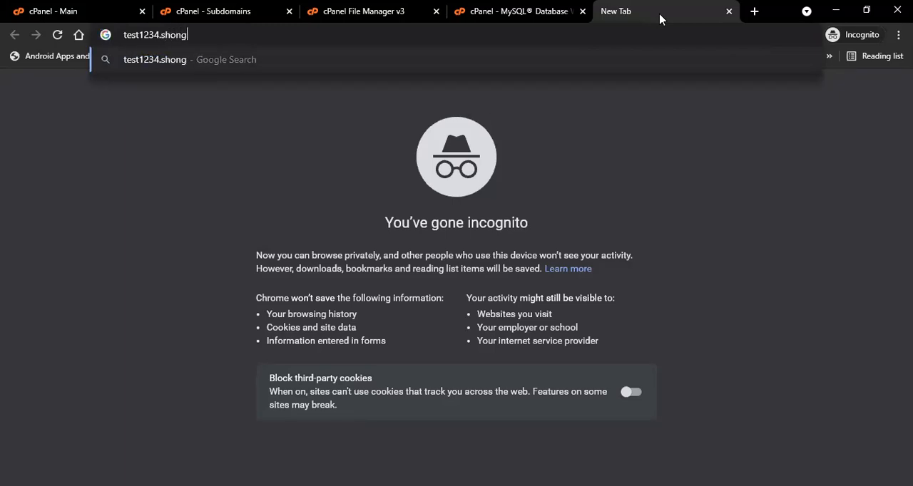
text(chokro.com)
key(Return)
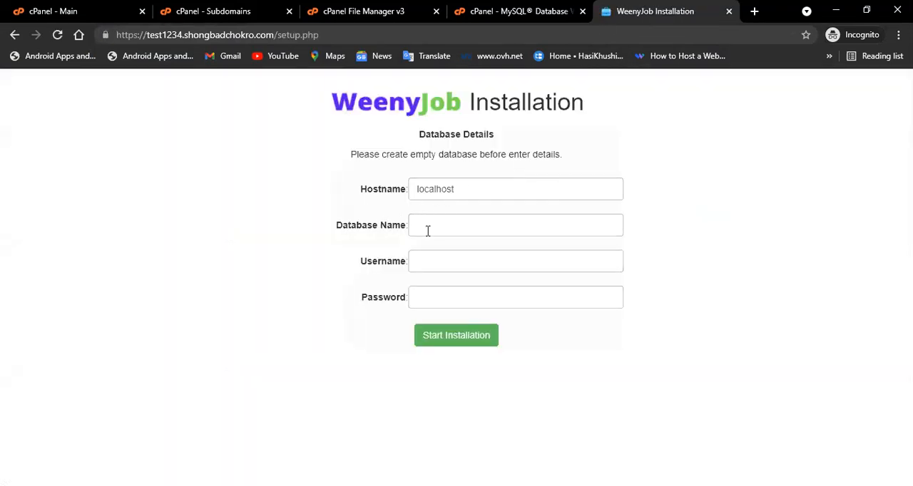
right_click(428, 224)
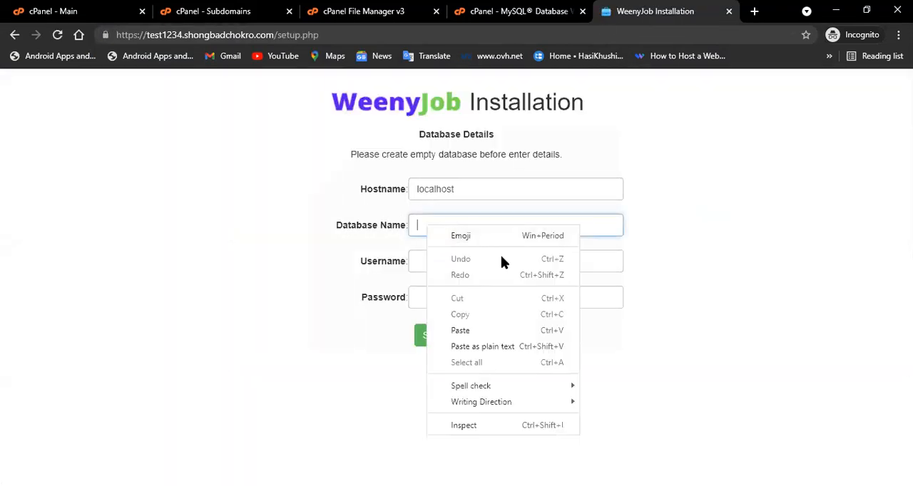
click(460, 329)
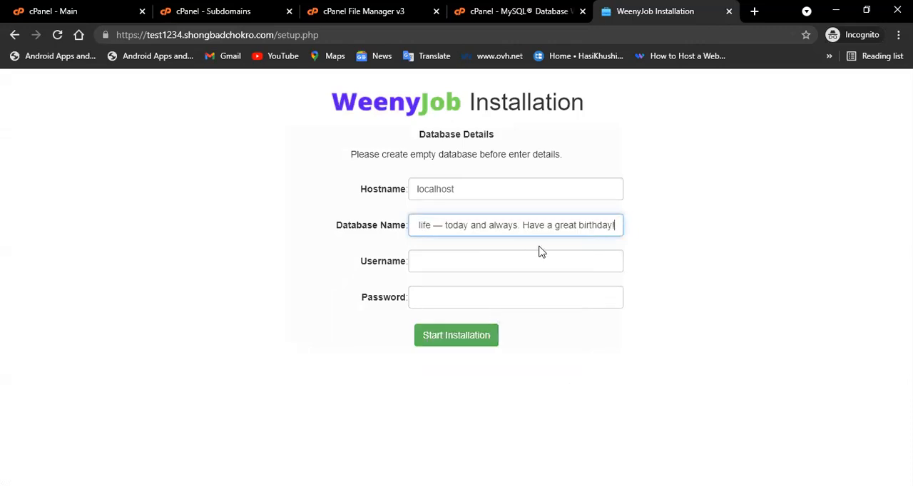
key(ctrl+a)
key(BackSpace)
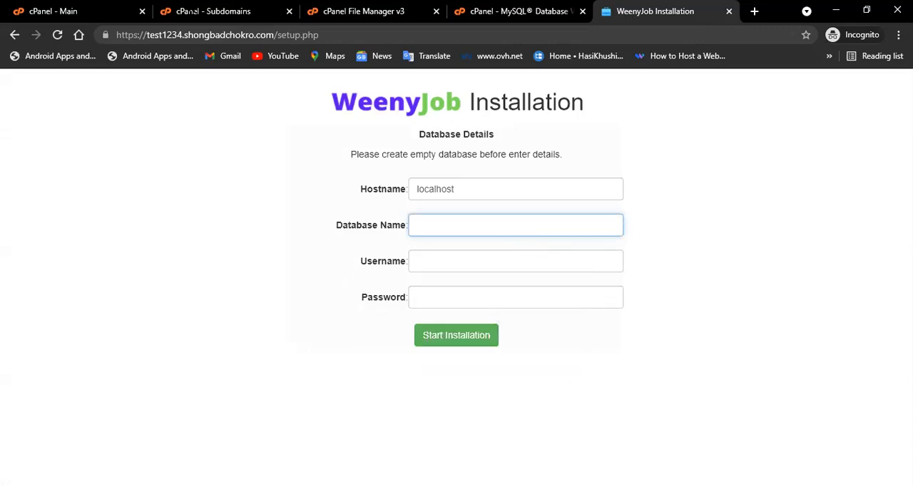
Copy the database name from the MySQL Database Wizard and paste shongbad_test123 into the installer's Database Name field.
click(364, 11)
click(521, 11)
right_click(352, 212)
click(397, 223)
key(ctrl+Tab)
right_click(465, 223)
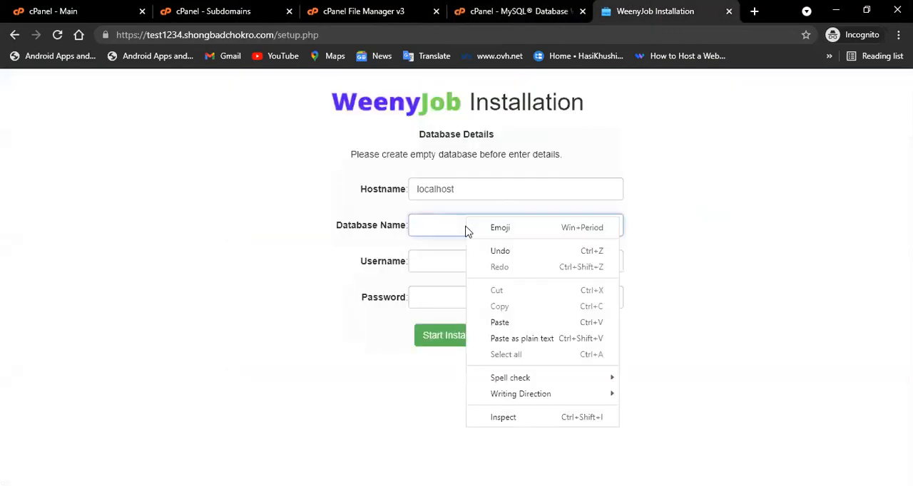
right_click(437, 228)
click(469, 328)
Paste shongbad_test123 into the installer's Username field.
key(Tab)
right_click(435, 261)
click(471, 367)
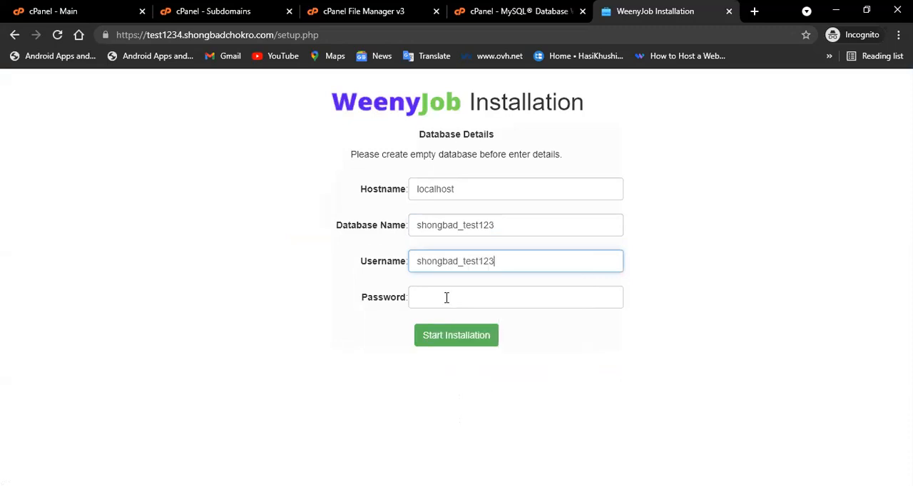
Enter the database user's password and start the WeenyJob installation.
key(ctrl+shift+Tab)
key(ctrl+Tab)
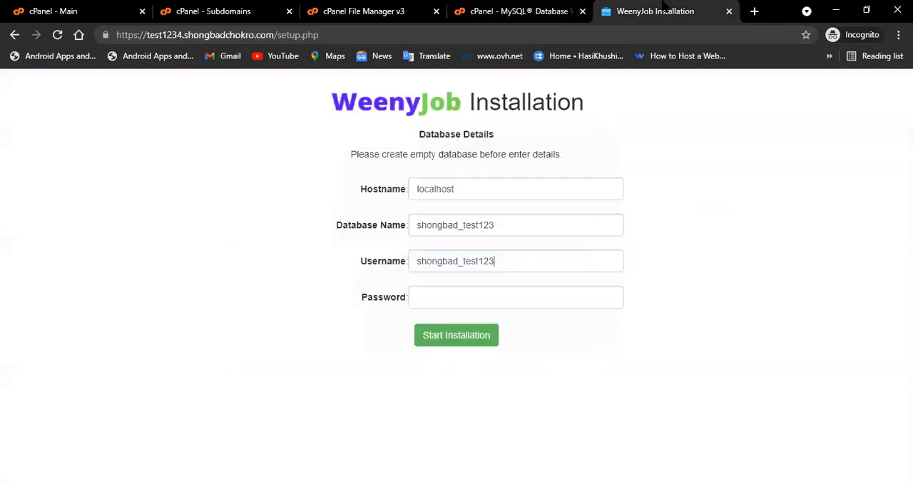
click(431, 299)
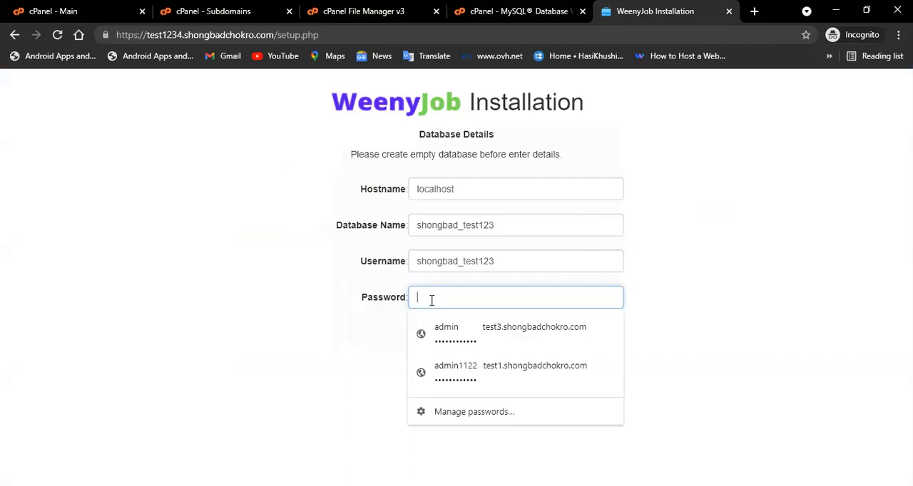
text(•)
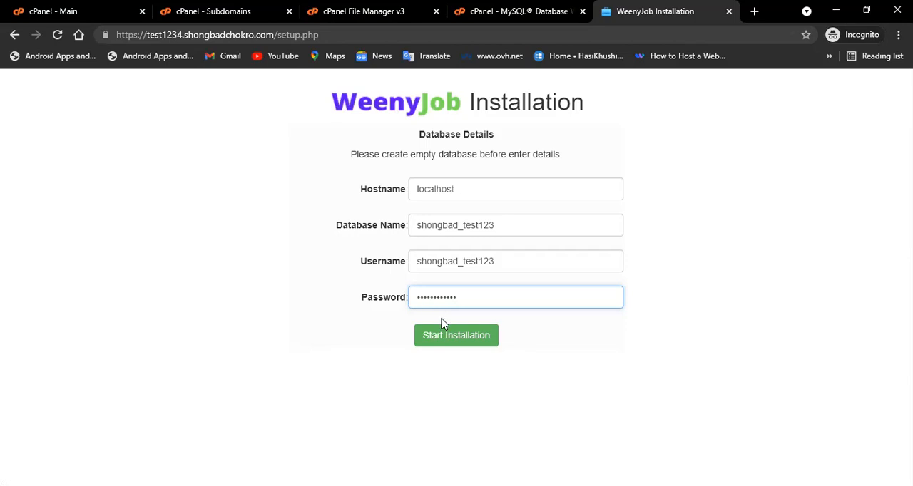
click(434, 342)
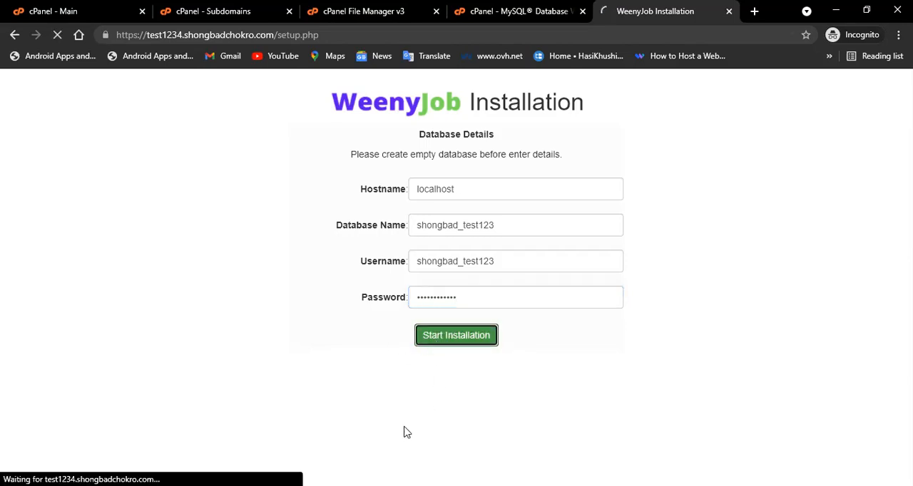
click(447, 200)
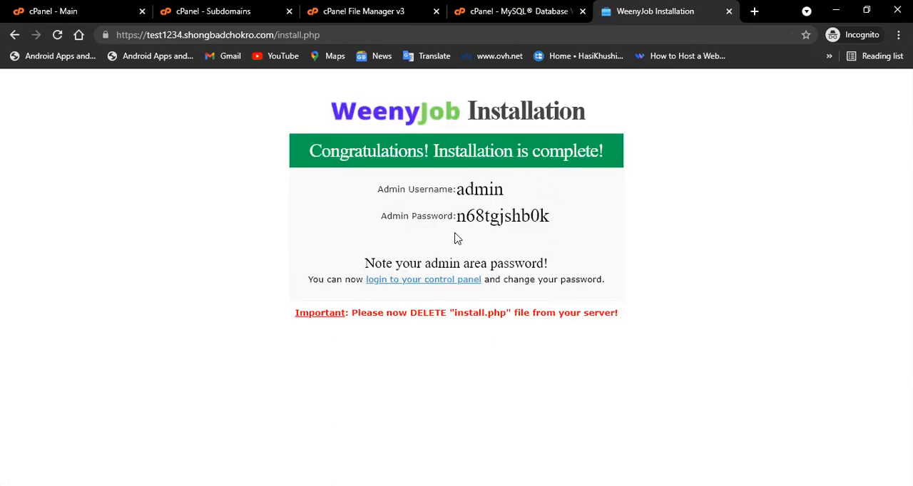
Copy the generated admin password from the installation-complete page.
drag(547, 216, 454, 218)
right_click(476, 218)
click(513, 230)
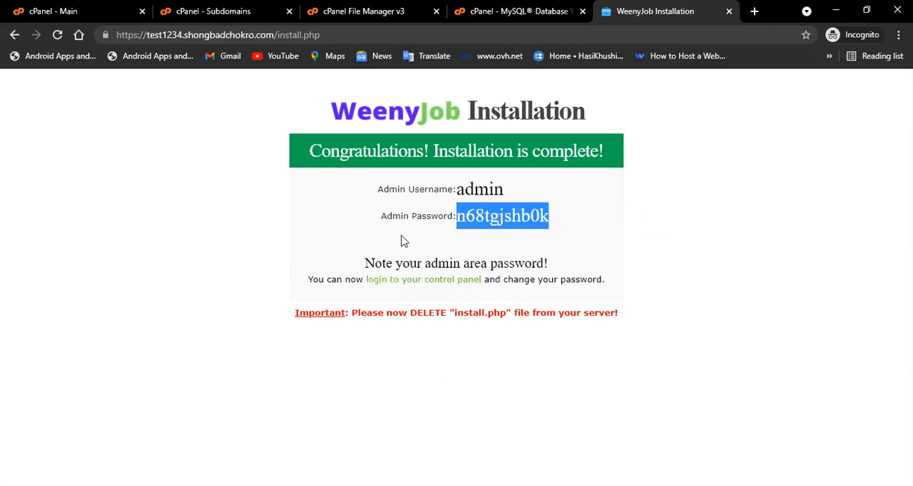
Open the admin control panel login and sign in as admin with the copied password.
click(456, 281)
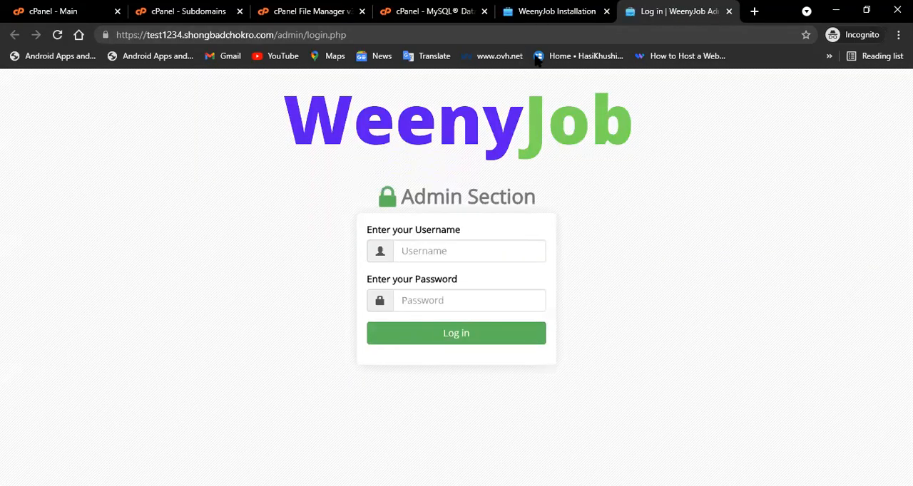
click(457, 230)
key(Down)
key(Return)
key(Tab)
key(ctrl+v)
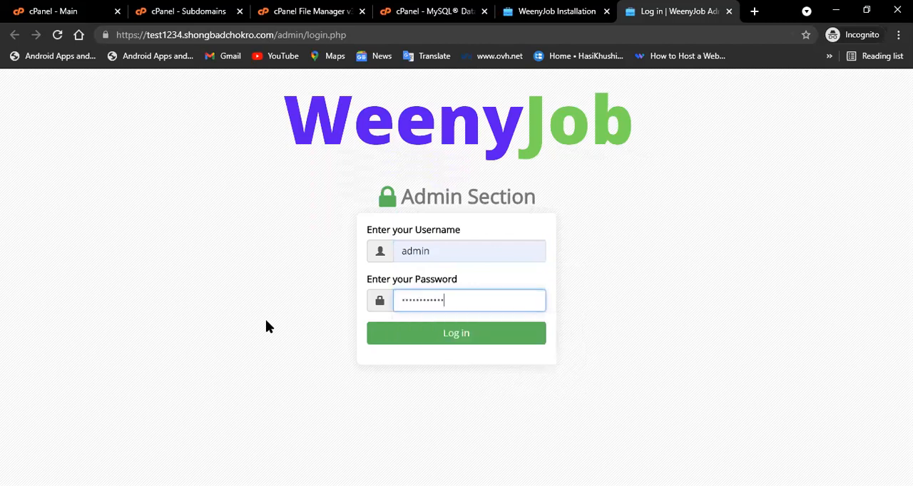
click(581, 4)
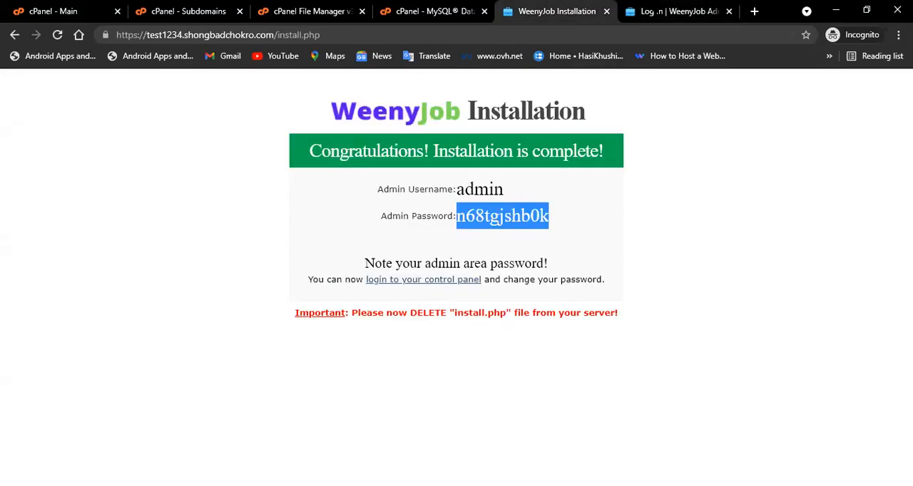
click(677, 11)
click(482, 335)
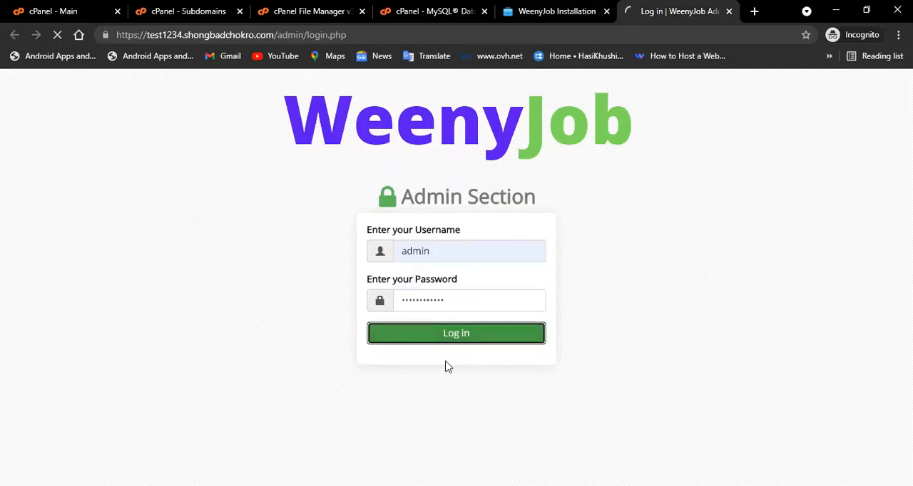
Open the website settings' Admin Password section and fill in the current admin password.
scroll(301, 282, down, 4)
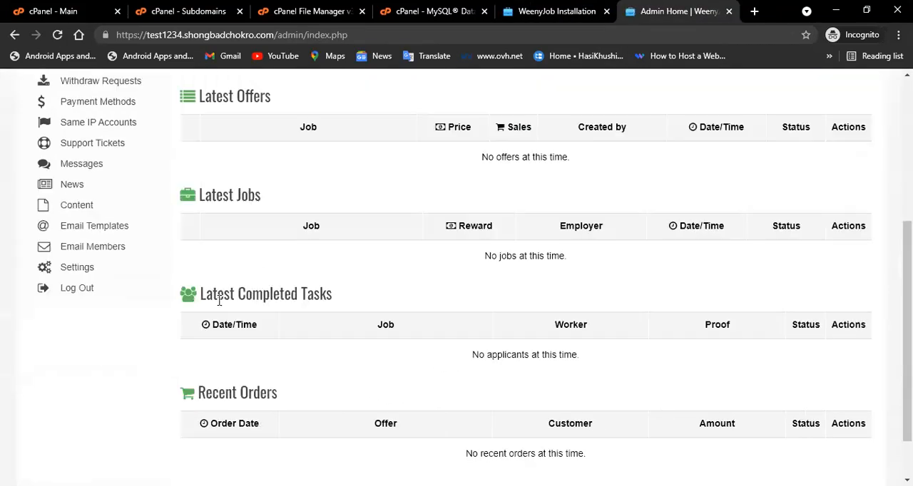
click(89, 267)
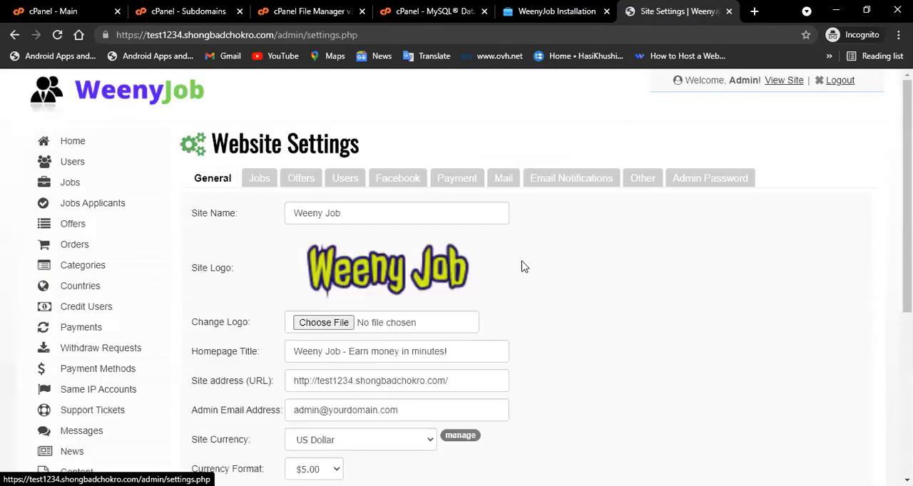
click(689, 175)
click(316, 213)
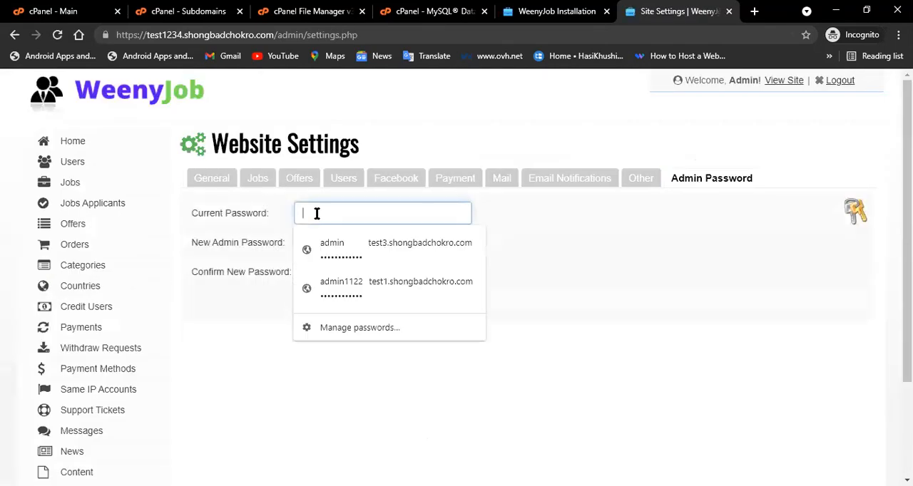
click(581, 231)
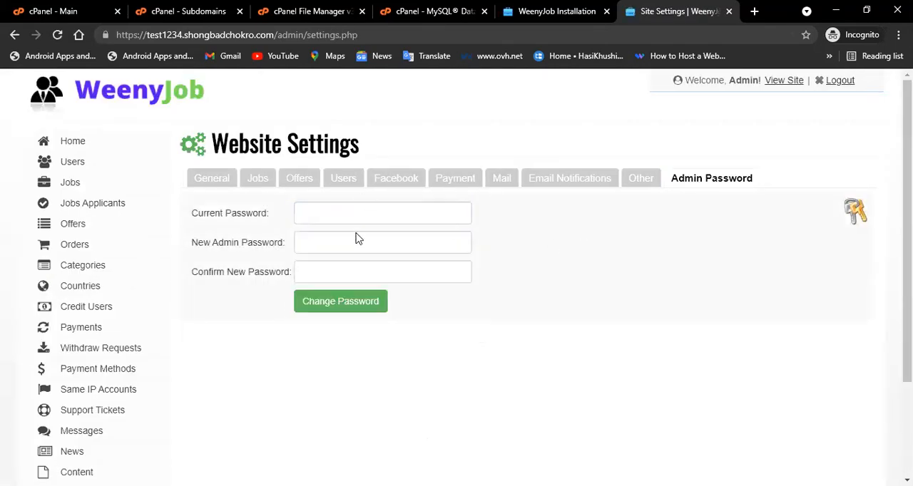
click(337, 211)
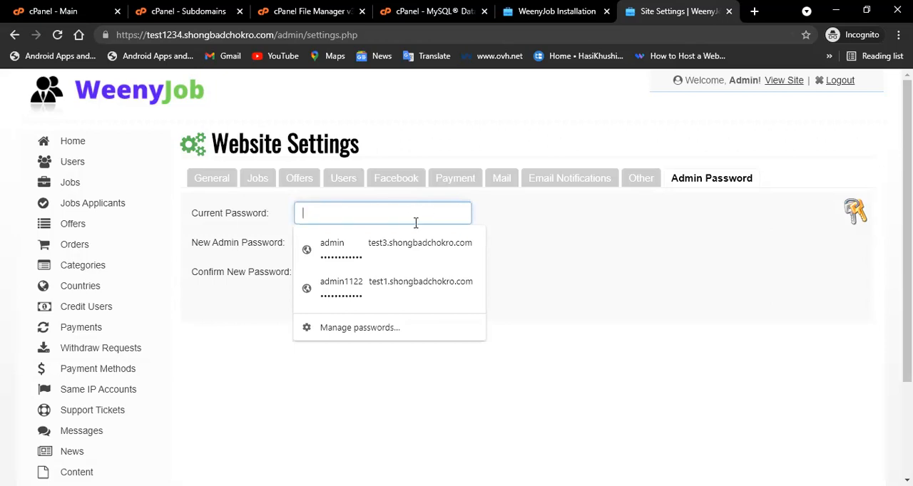
click(409, 235)
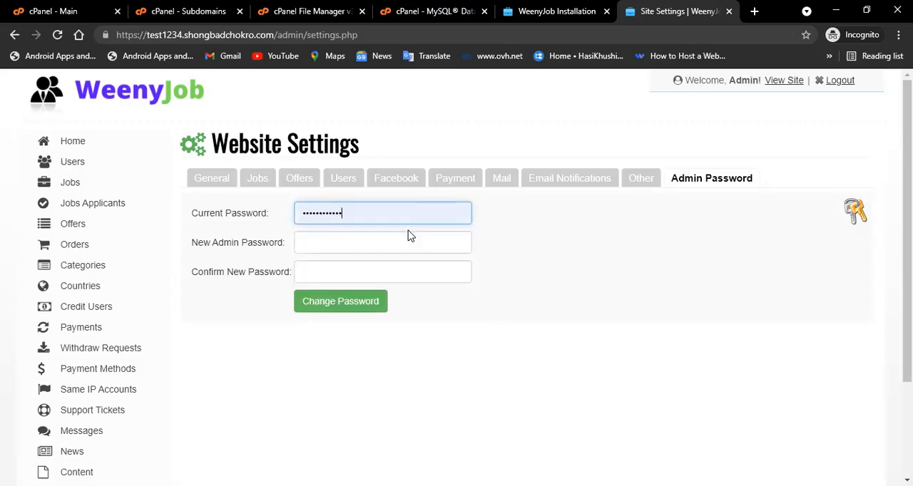
Enter and confirm a new admin password, then save the password change.
drag(356, 219, 247, 217)
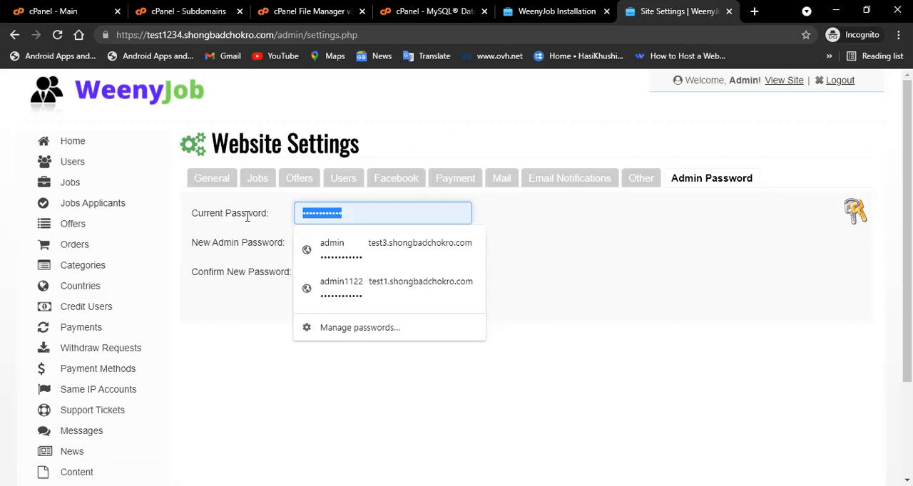
click(247, 217)
click(326, 236)
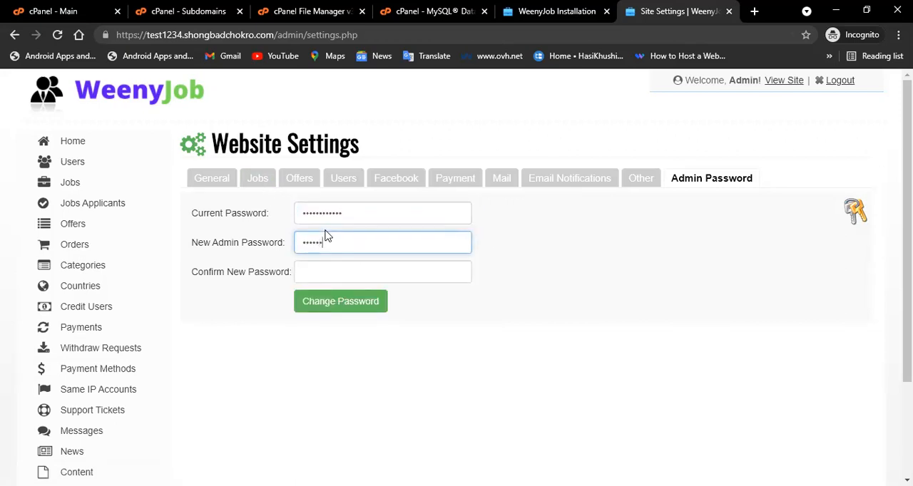
key(Tab)
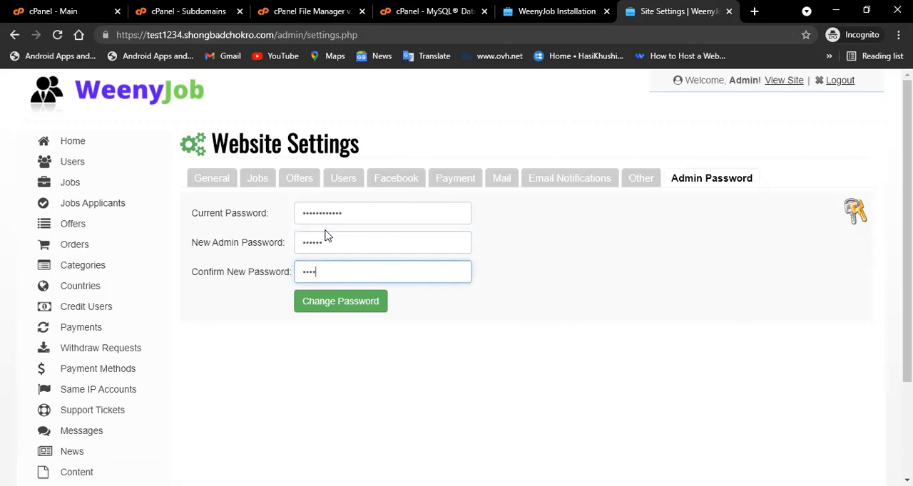
click(316, 308)
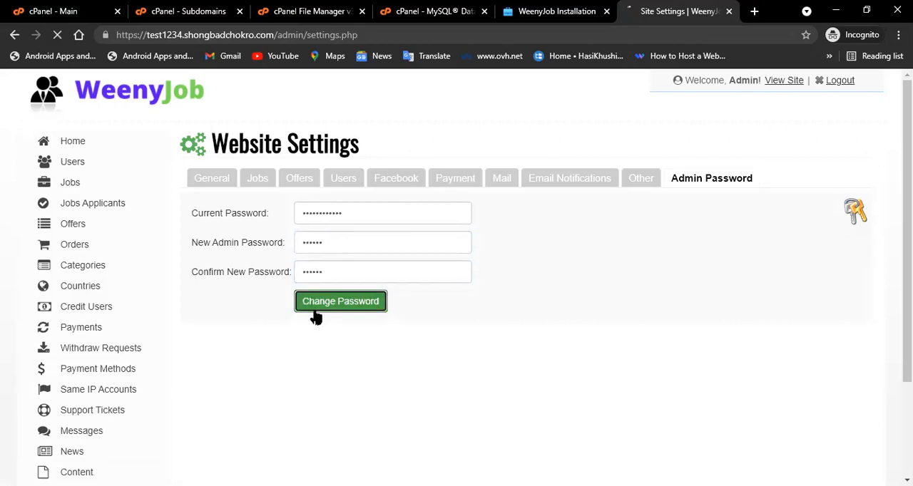
scroll(357, 328, up, 2)
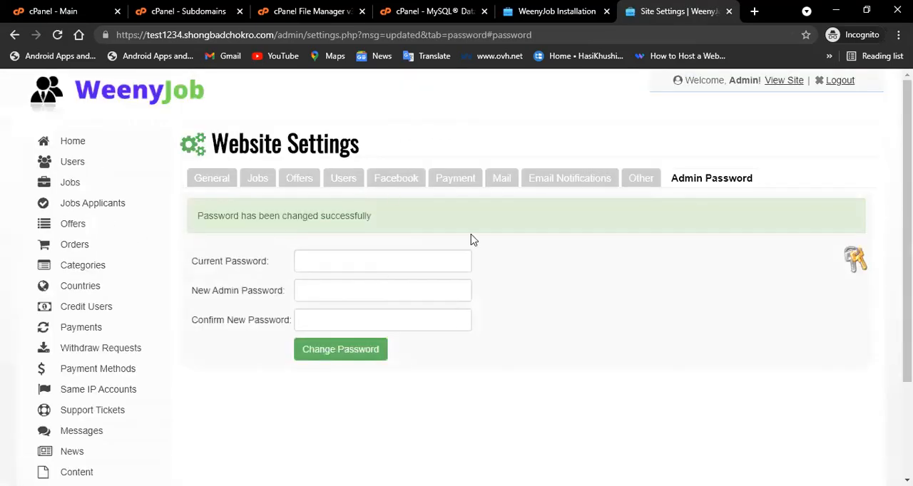
click(753, 11)
text(tes)
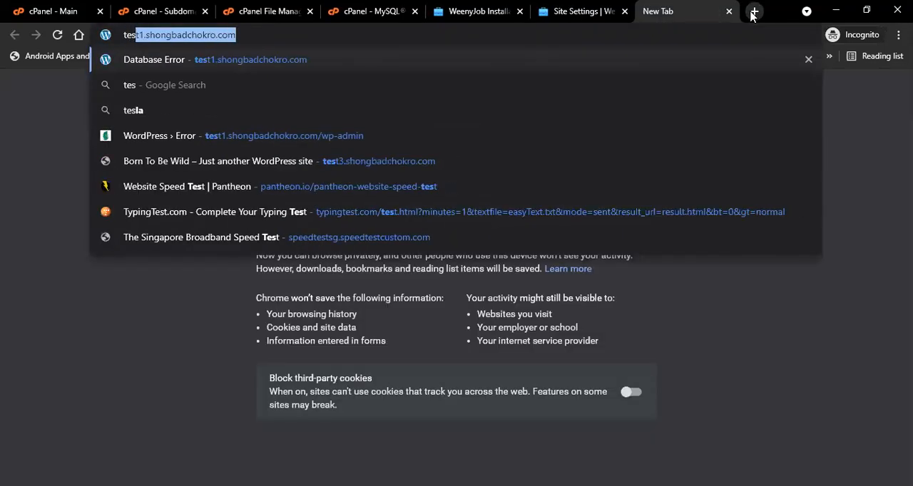
text(t12)
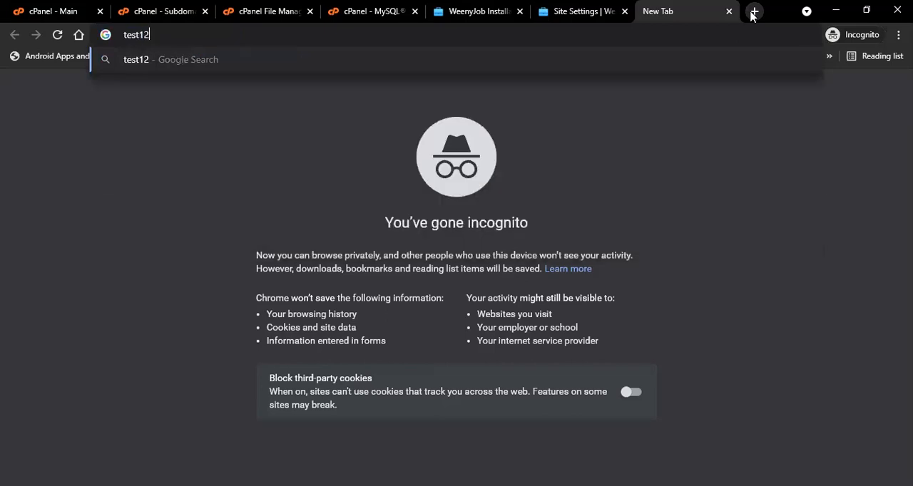
text(34.shong)
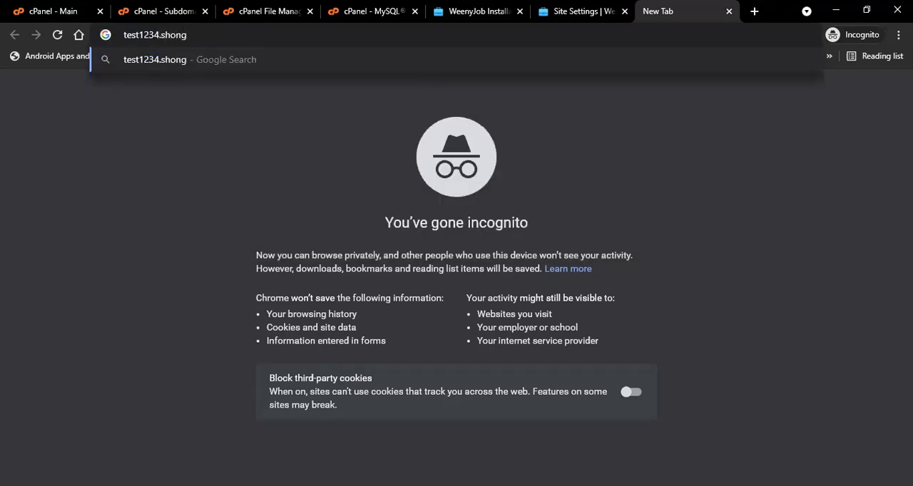
click(579, 11)
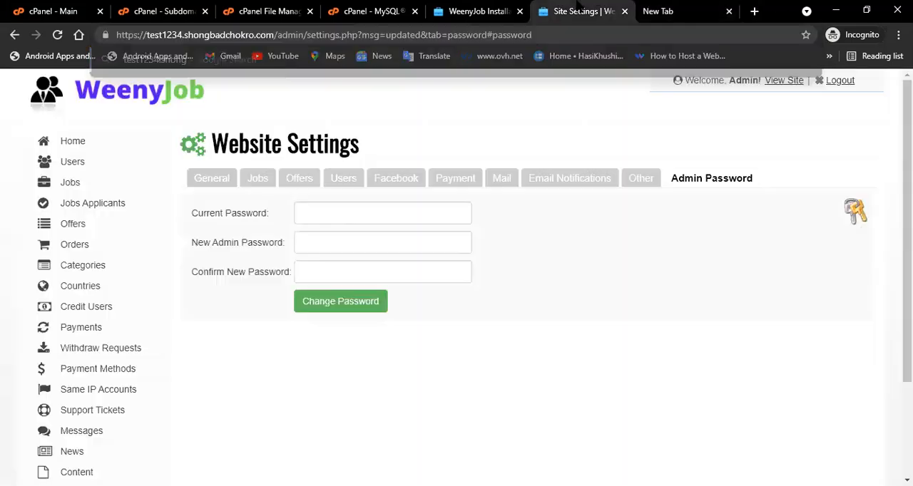
drag(280, 34, 542, 34)
key(BackSpace)
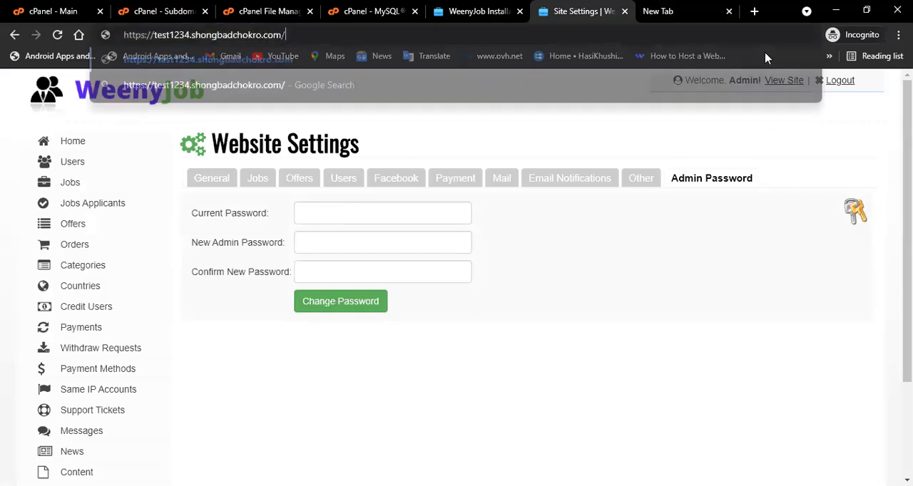
key(Return)
scroll(352, 287, down, 8)
scroll(234, 289, up, 8)
scroll(188, 231, down, 12)
scroll(320, 230, up, 12)
click(15, 34)
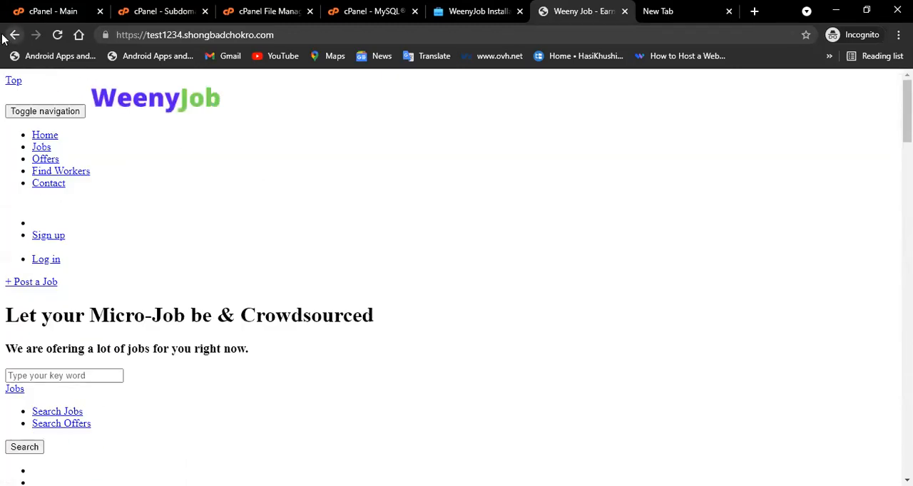
click(213, 178)
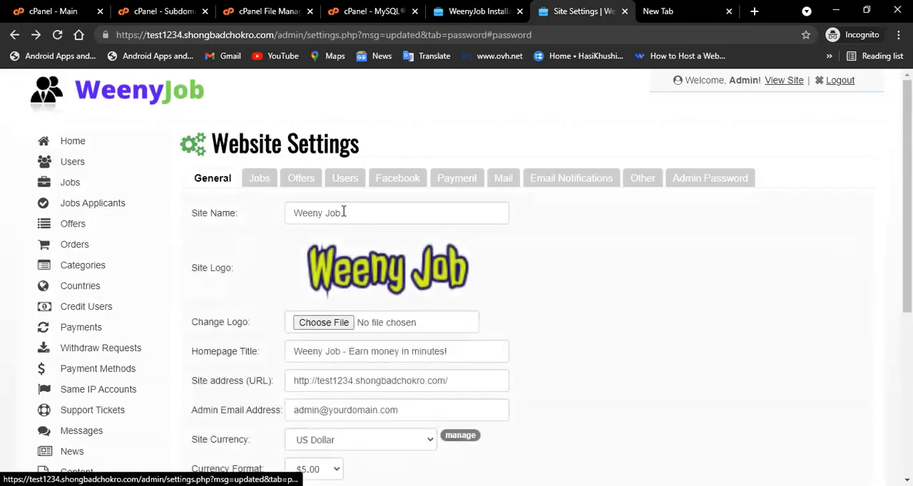
scroll(357, 235, down, 1)
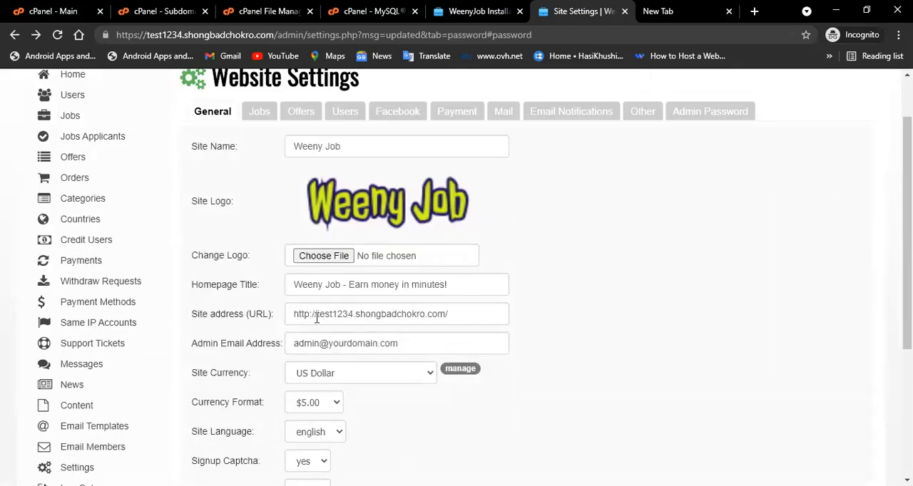
click(309, 313)
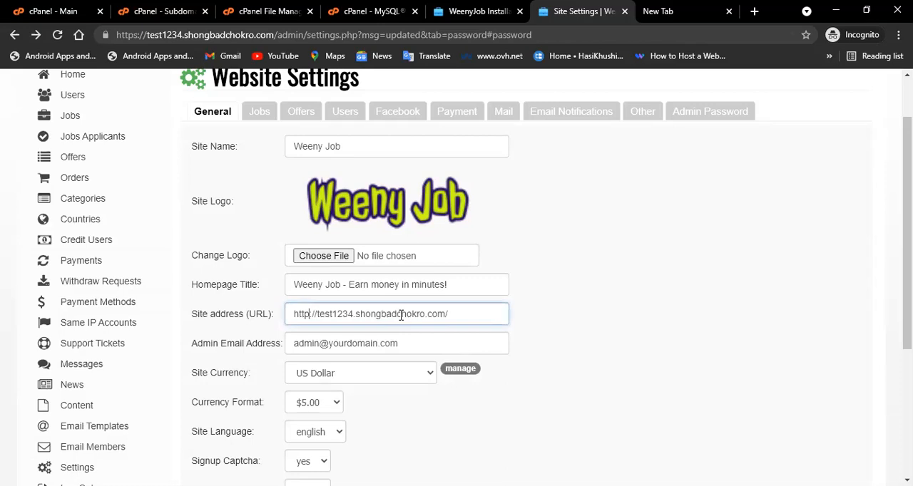
text(s)
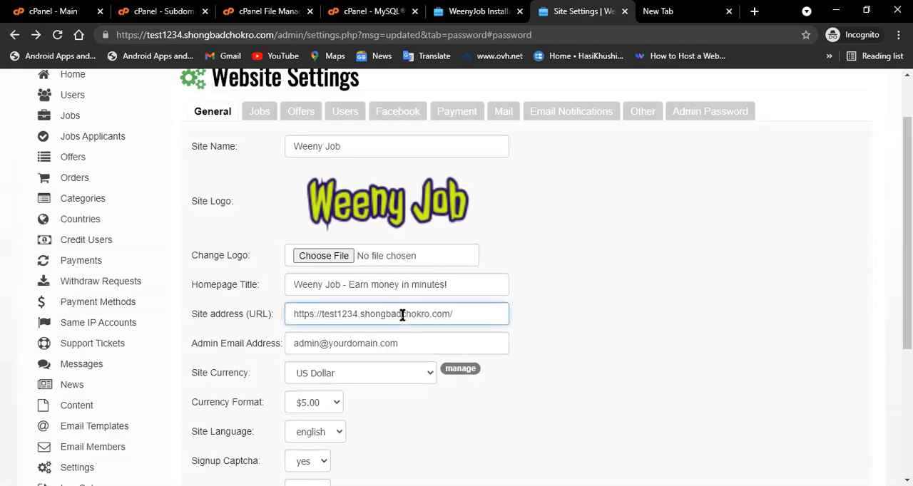
scroll(399, 321, down, 3)
click(327, 413)
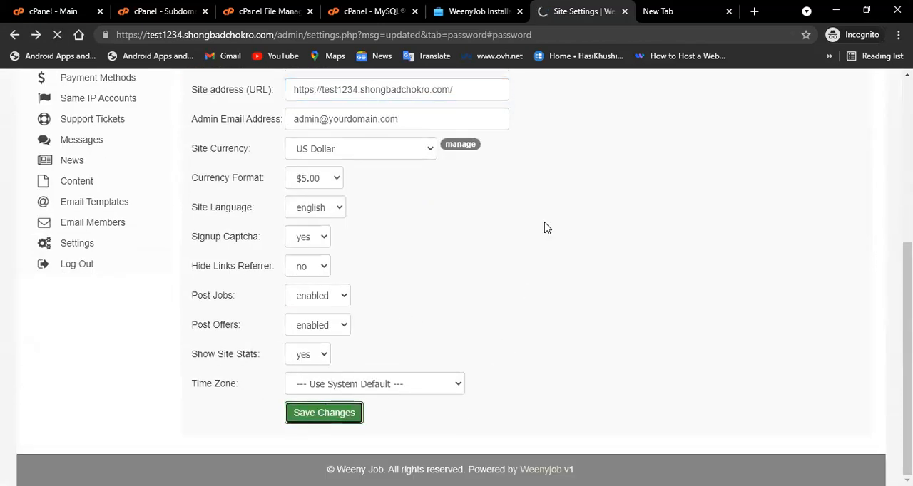
Load the site's homepage and scroll through it to check how it displays.
drag(276, 35, 515, 34)
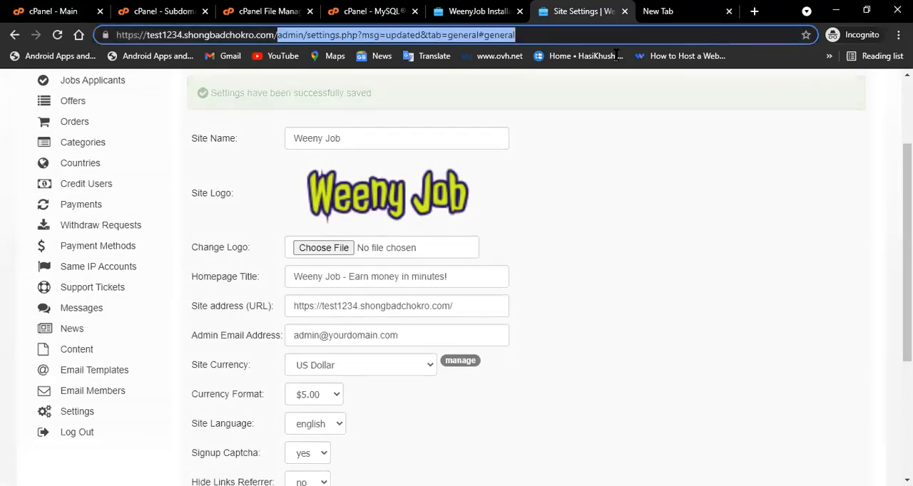
scroll(527, 285, down, 1)
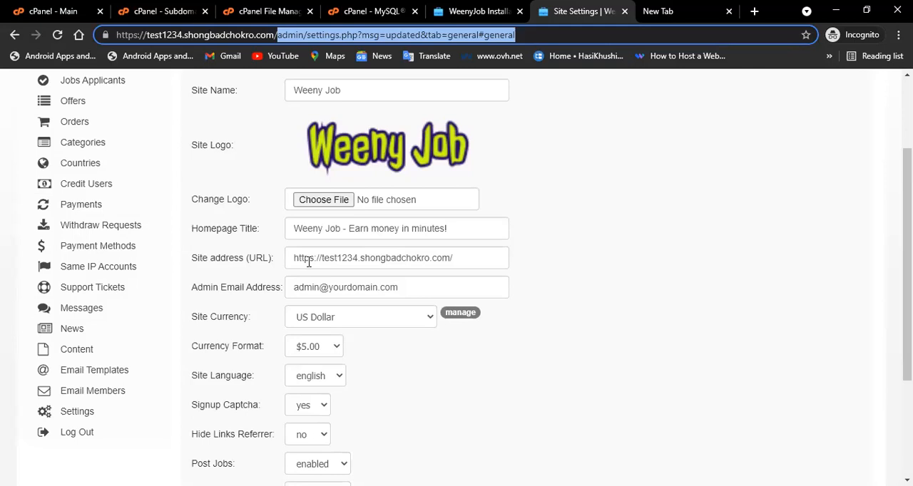
key(BackSpace)
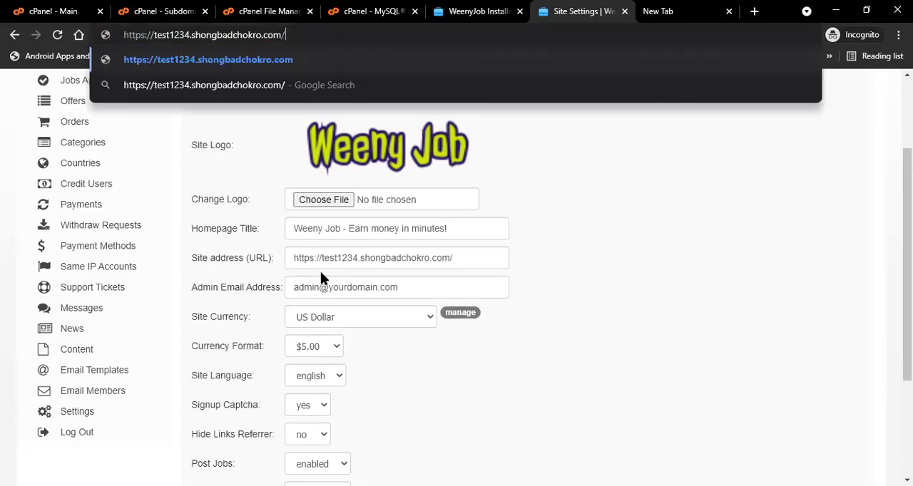
key(Return)
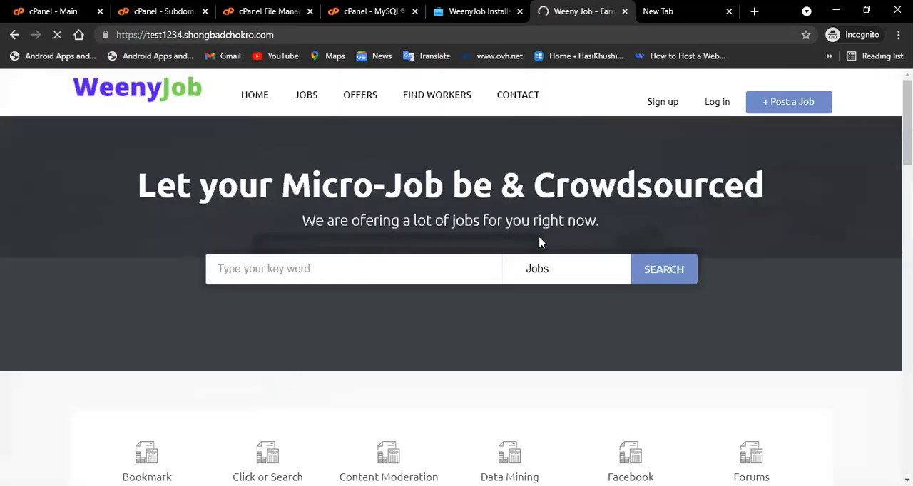
scroll(440, 293, down, 1)
scroll(440, 295, up, 1)
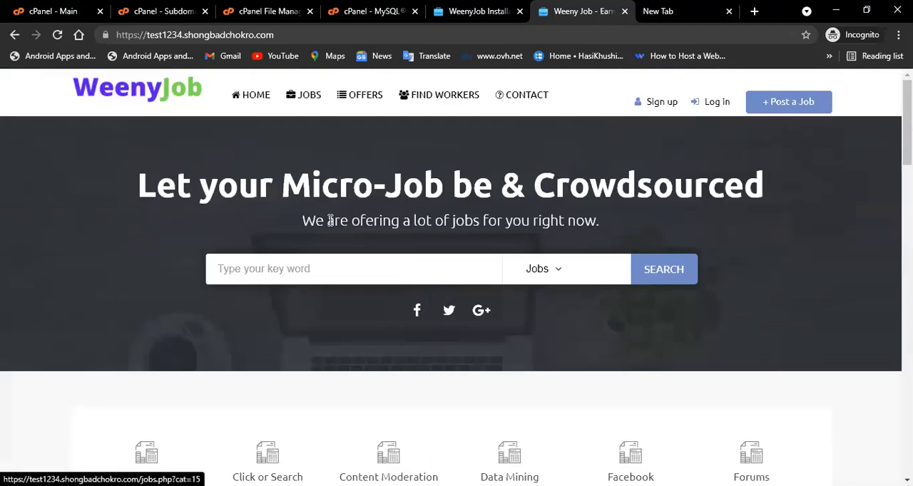
scroll(250, 323, down, 10)
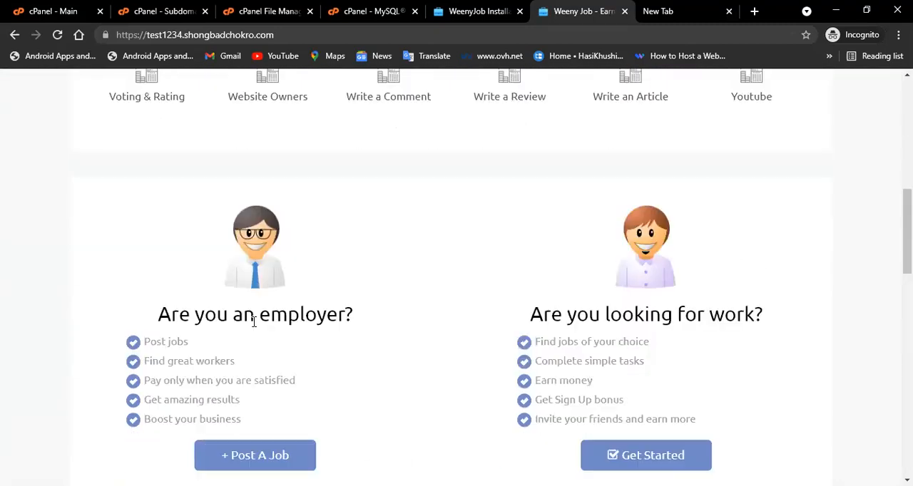
scroll(254, 322, down, 10)
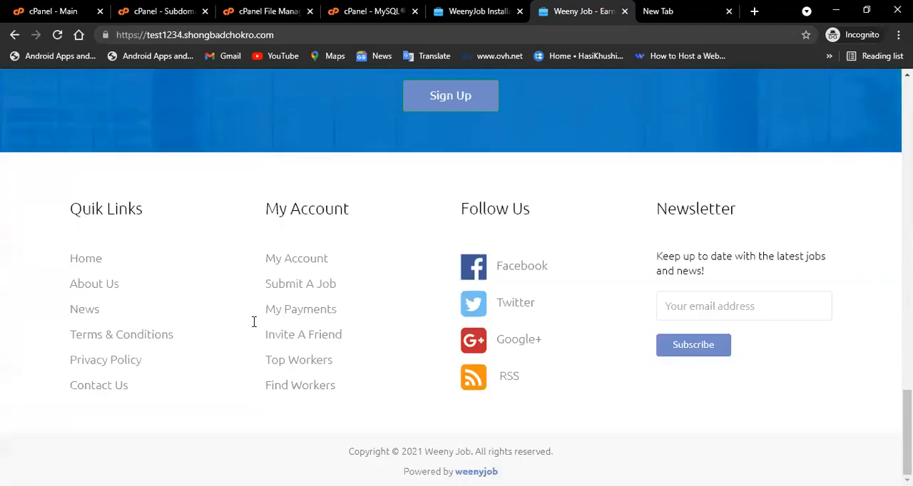
scroll(251, 332, up, 15)
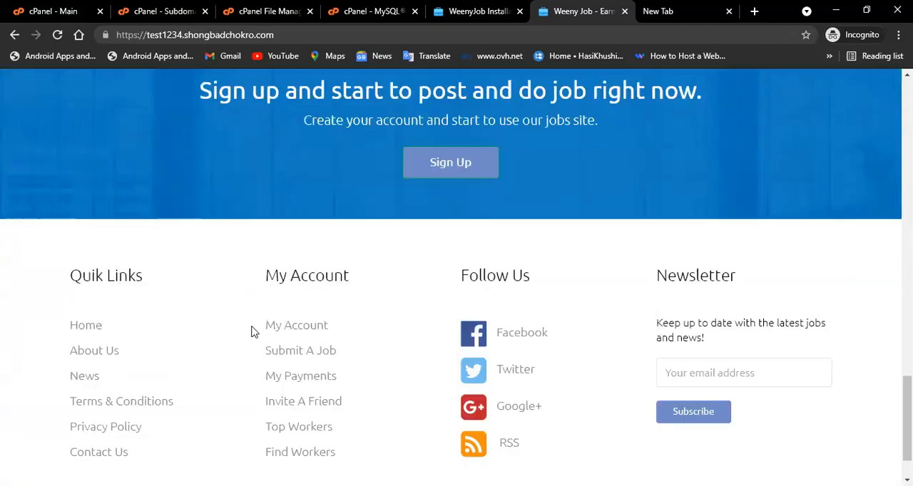
scroll(251, 318, up, 2)
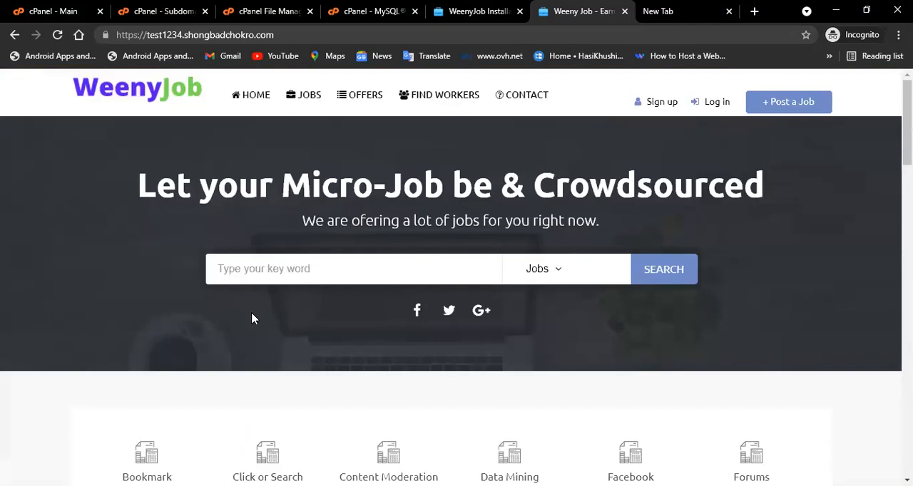
In the new tab, open sellanycode.com.
click(717, 11)
drag(240, 35, 12, 32)
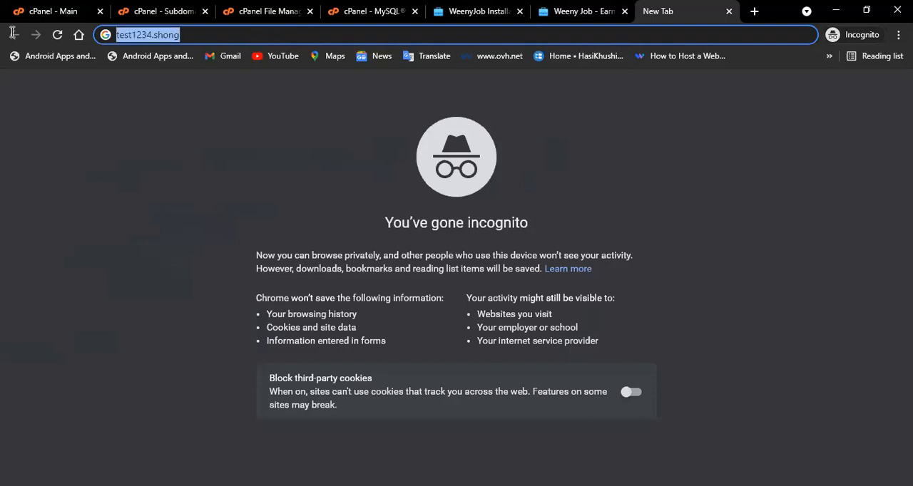
key(BackSpace)
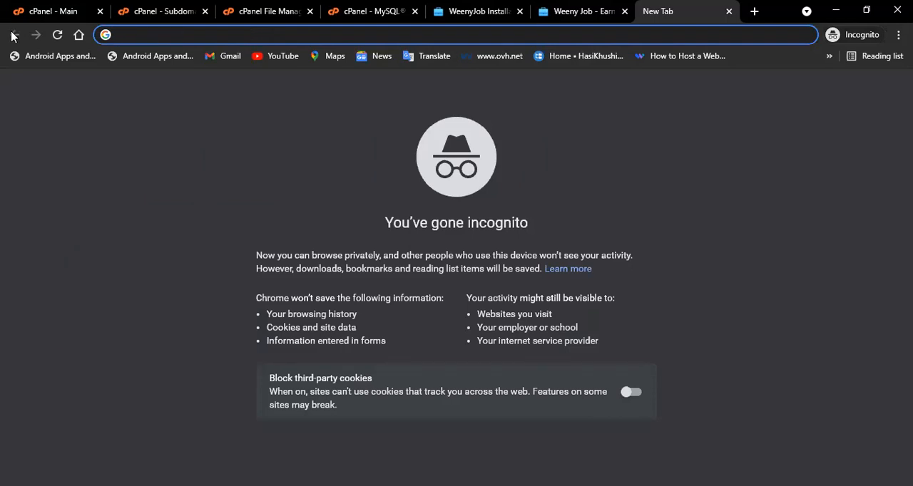
text(se)
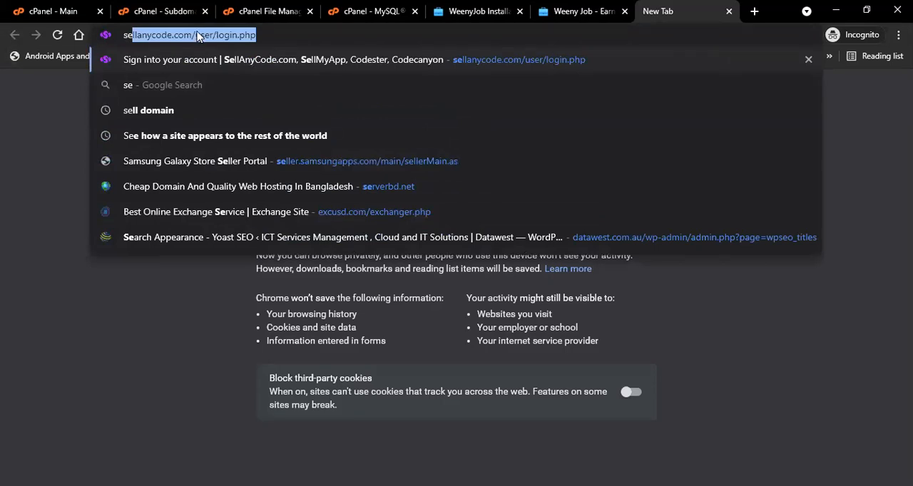
drag(200, 34, 318, 40)
key(BackSpace)
key(BackSpace)
key(Return)
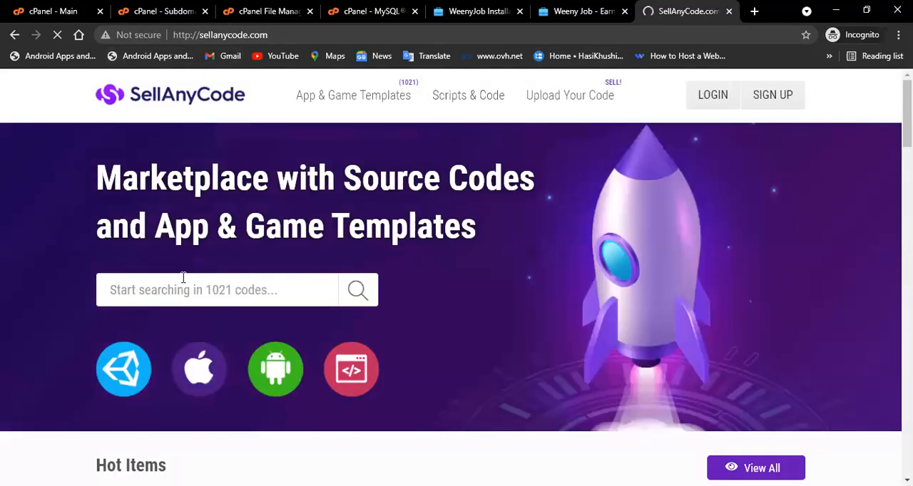
Search the SellAnyCode marketplace for weenyjob and open the WeenyJob product page from the results.
click(162, 298)
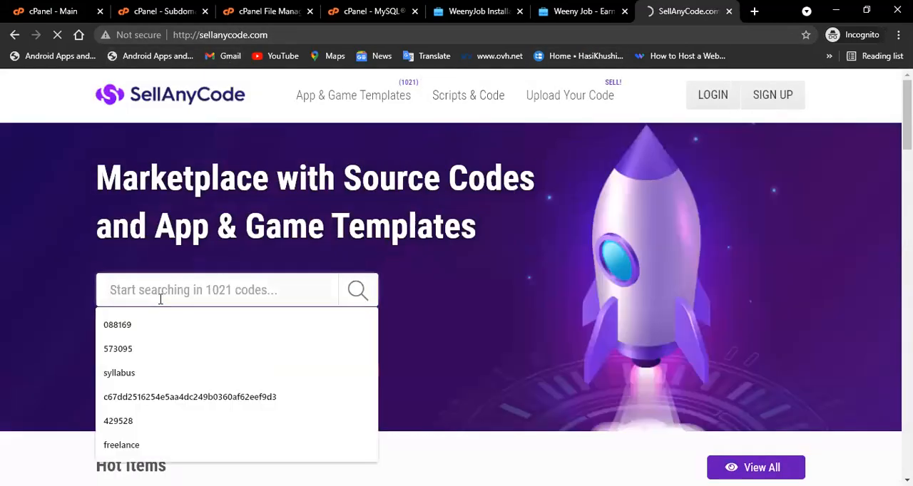
text(weenyjo)
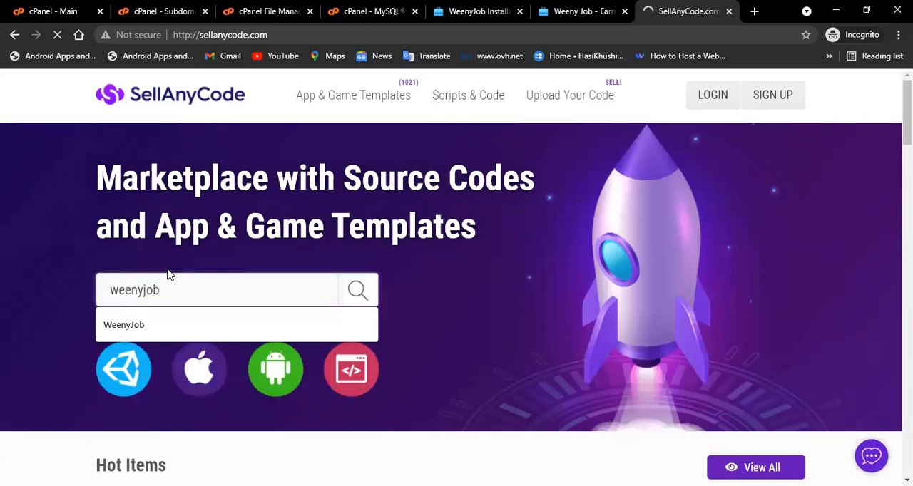
text(b)
key(Return)
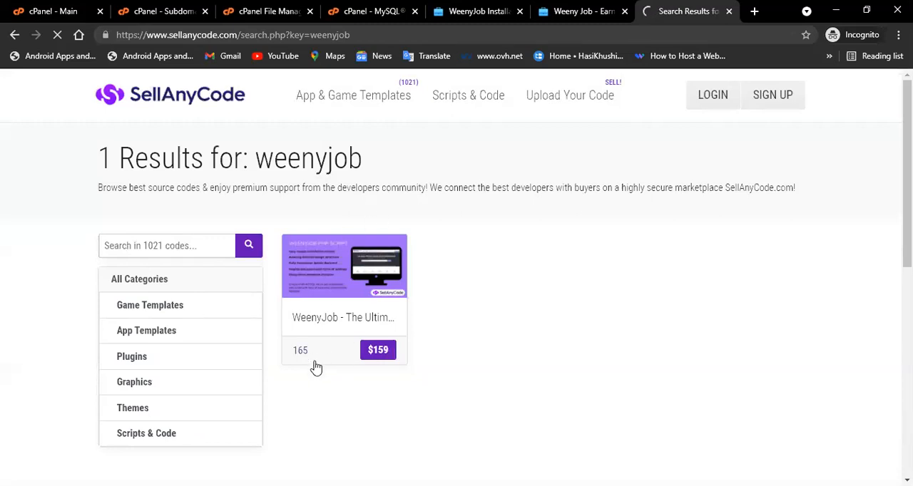
click(325, 305)
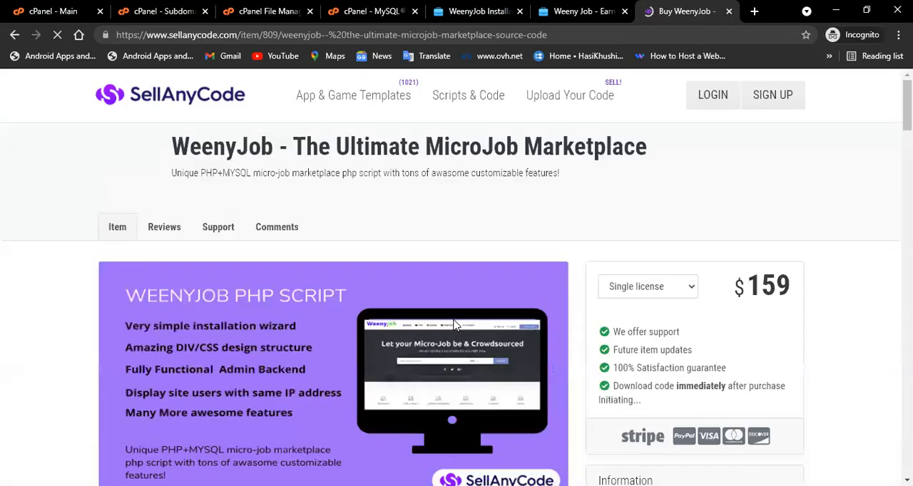
Scroll through the WeenyJob product page's details and highlight its single-license price.
scroll(542, 310, down, 3)
scroll(620, 306, up, 3)
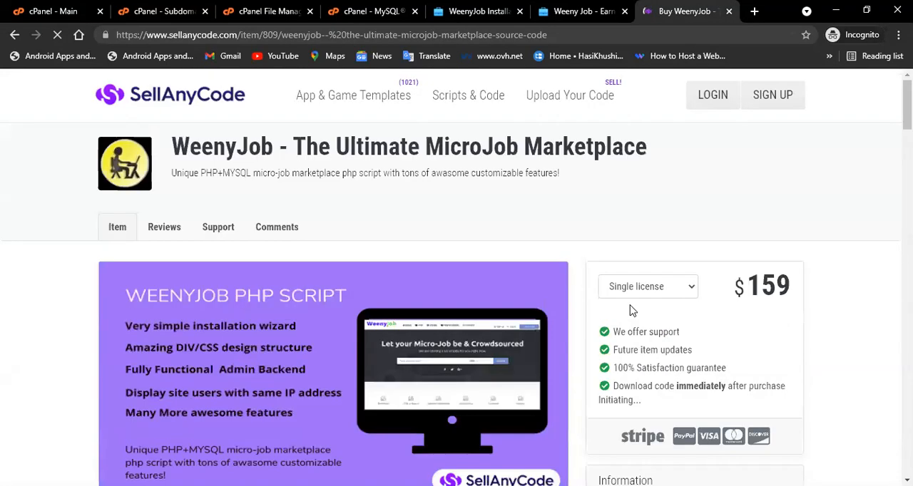
scroll(660, 386, down, 10)
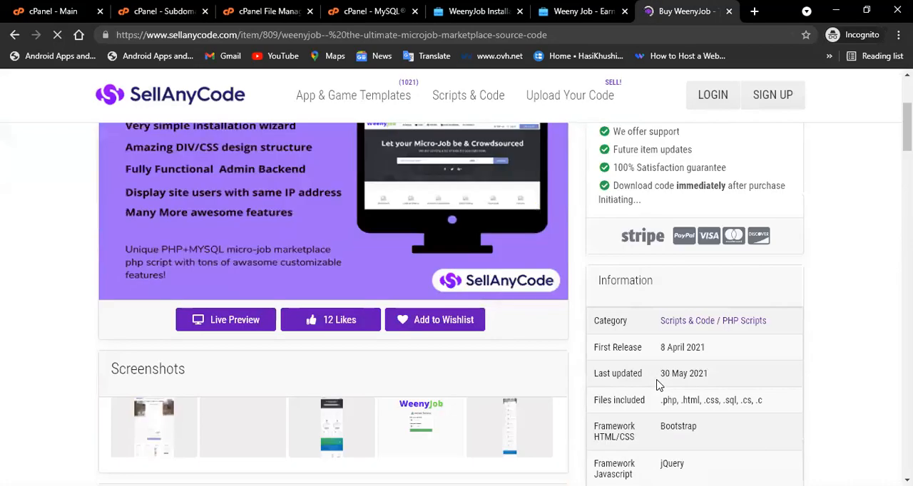
scroll(657, 384, up, 7)
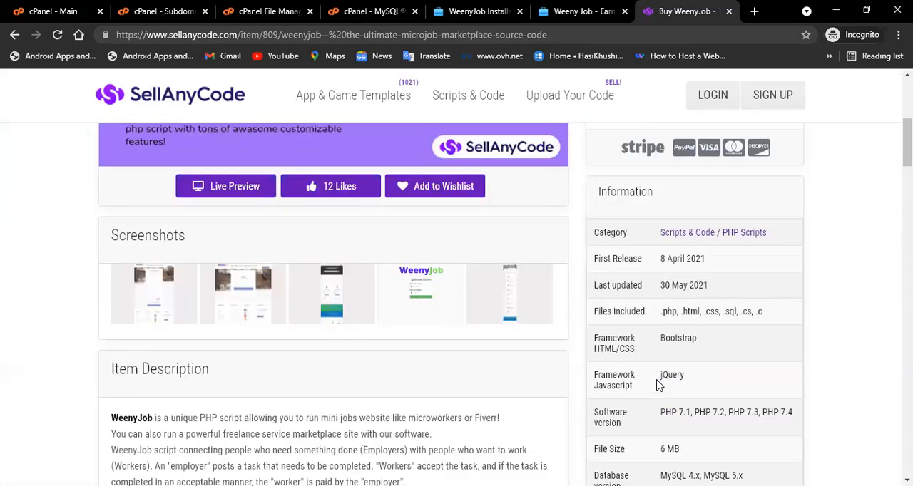
scroll(656, 382, up, 3)
drag(733, 296, 792, 293)
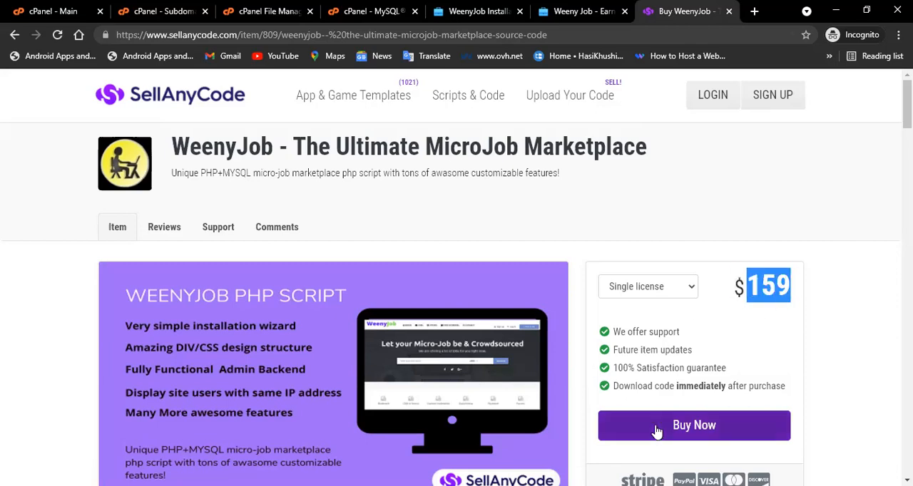